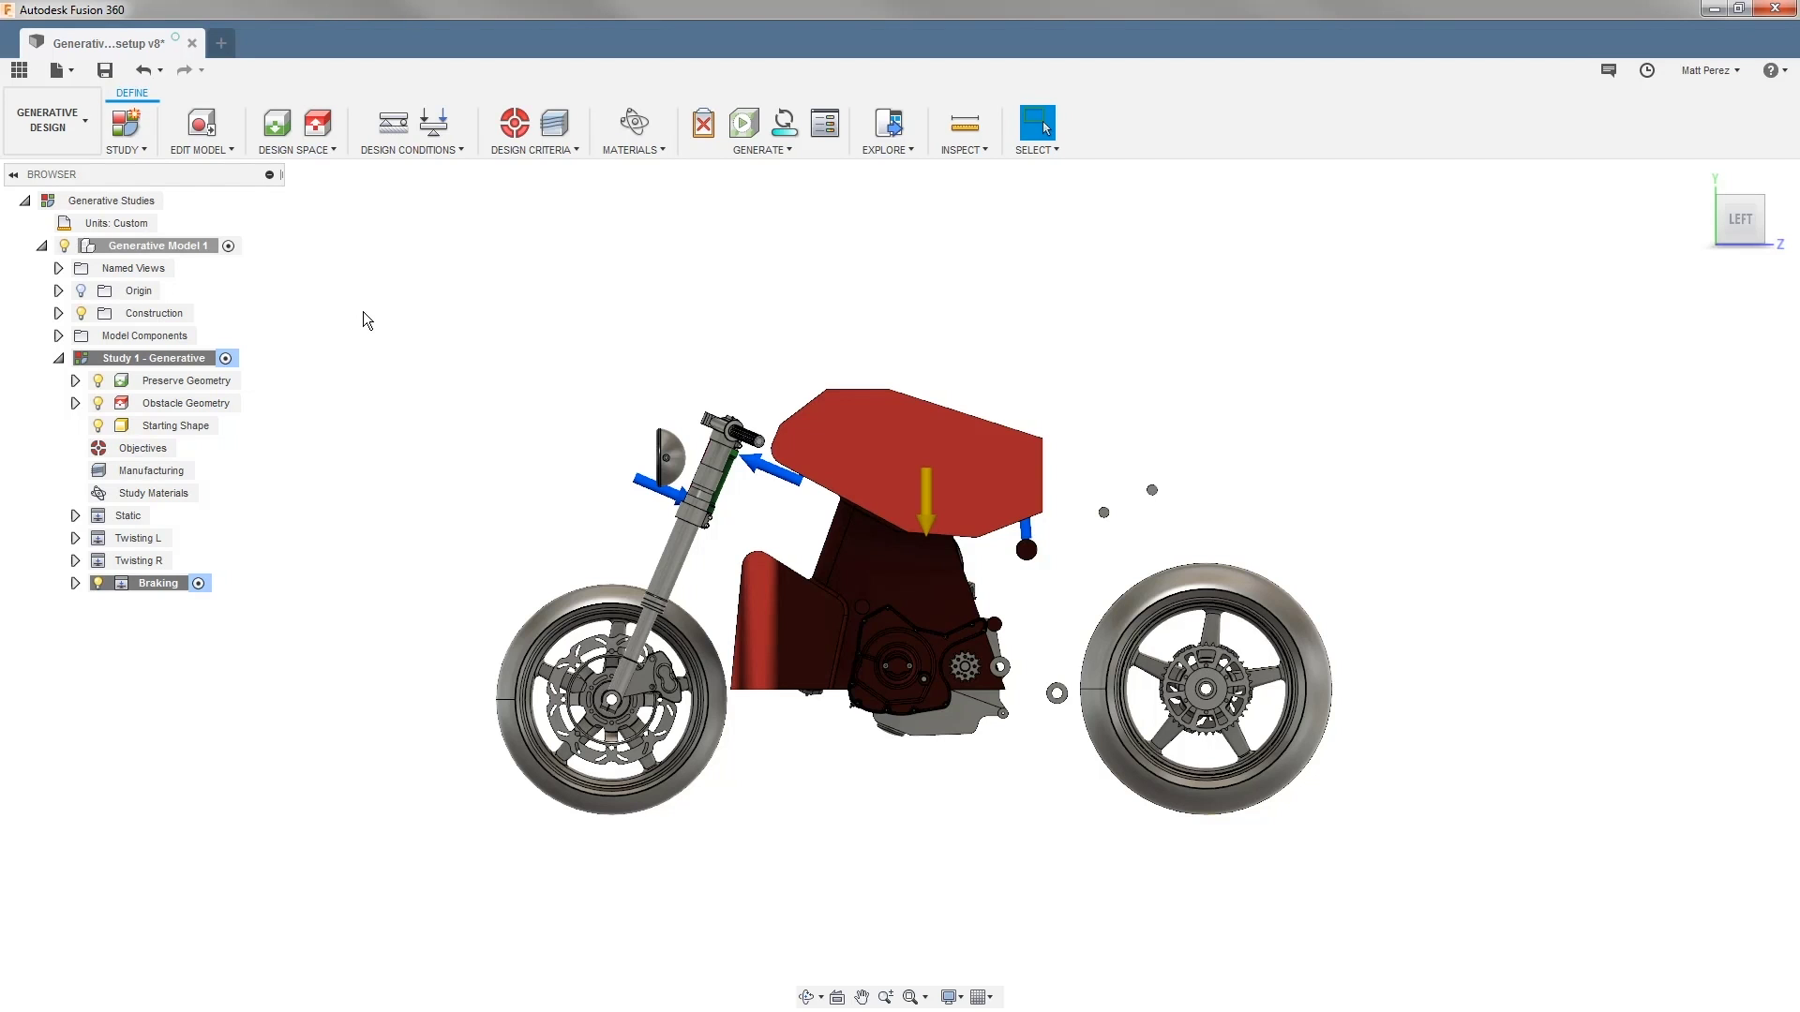
# In Study Settings, move the Synthesis Resolution slider close to Fine and confirm
pyautogui.click(148, 150)
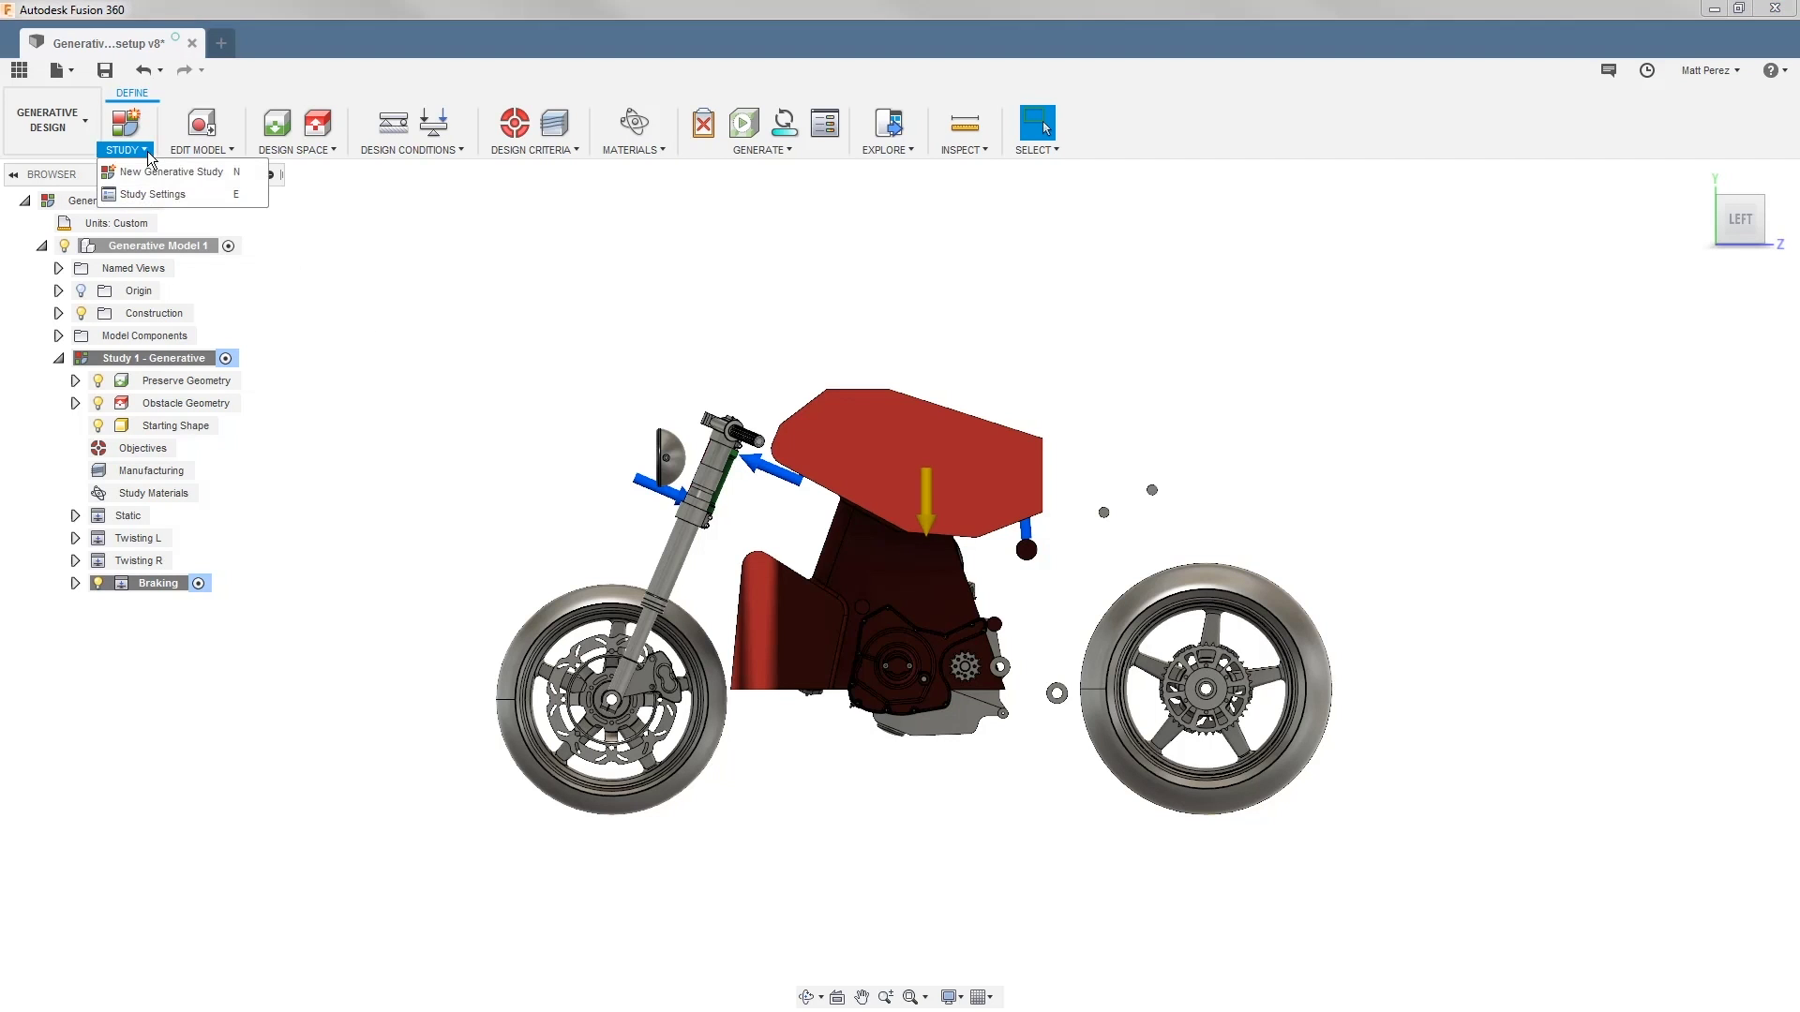
pyautogui.click(139, 193)
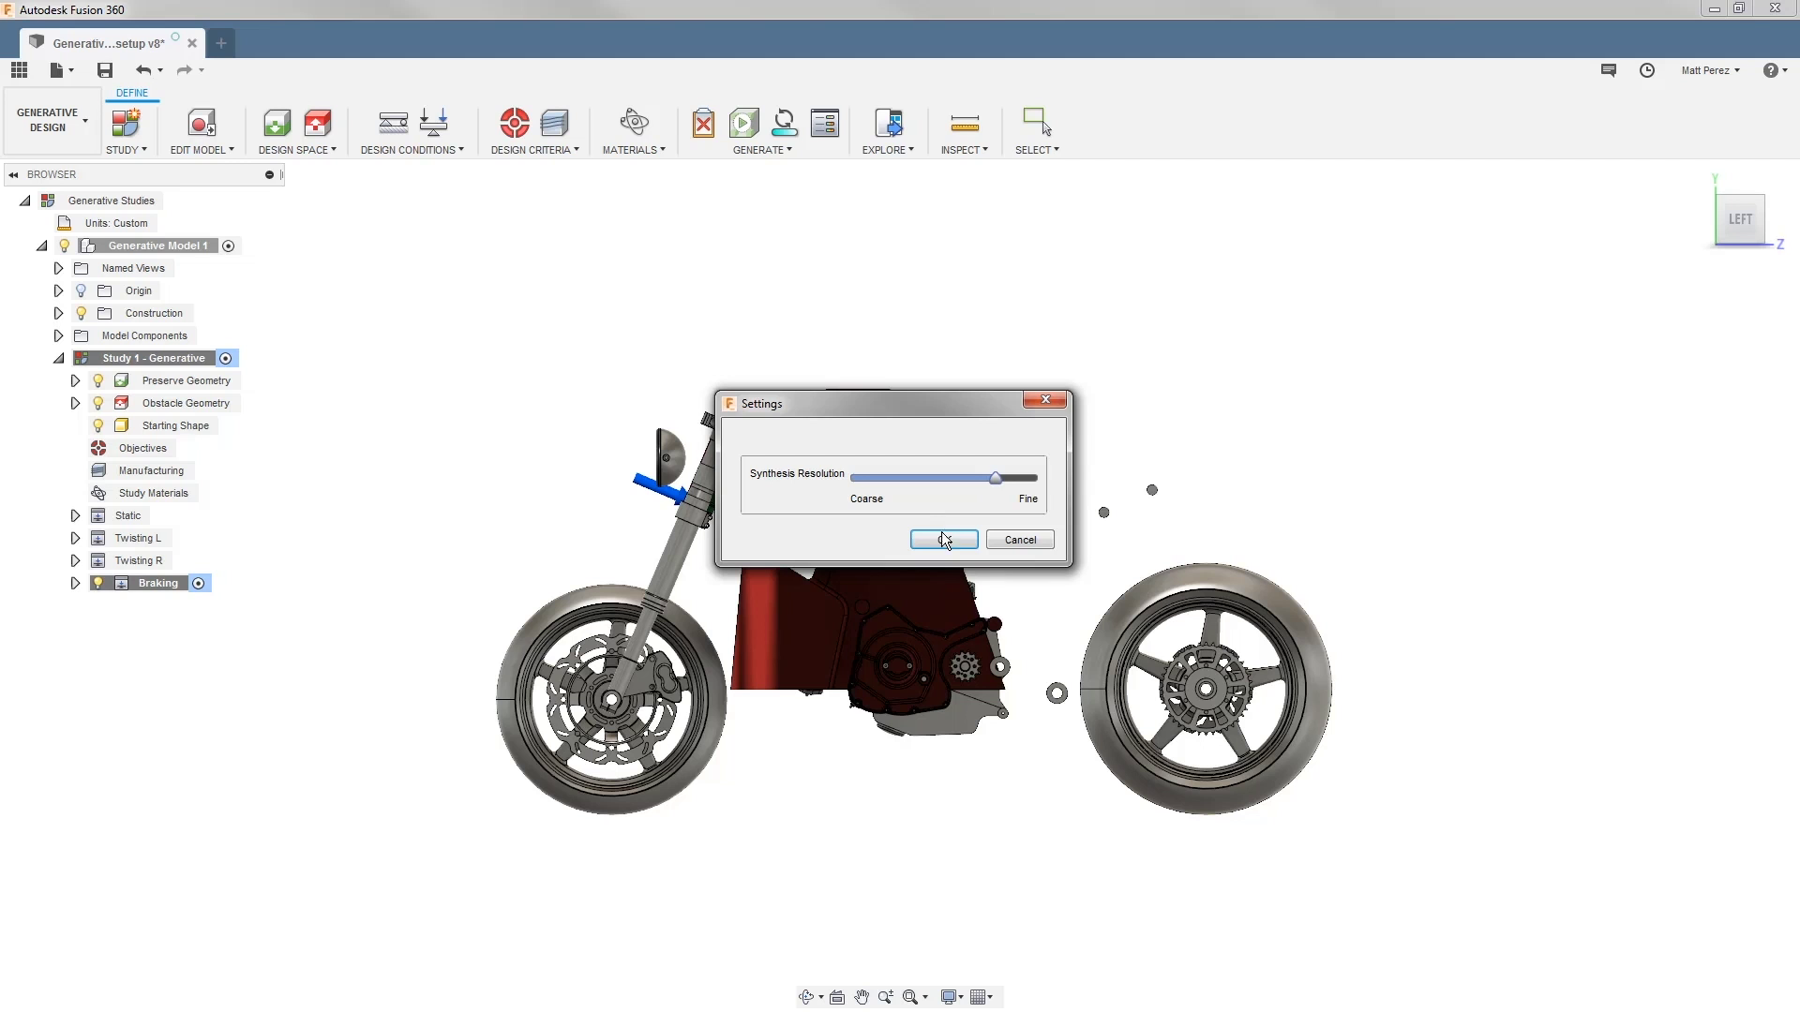
pyautogui.click(943, 538)
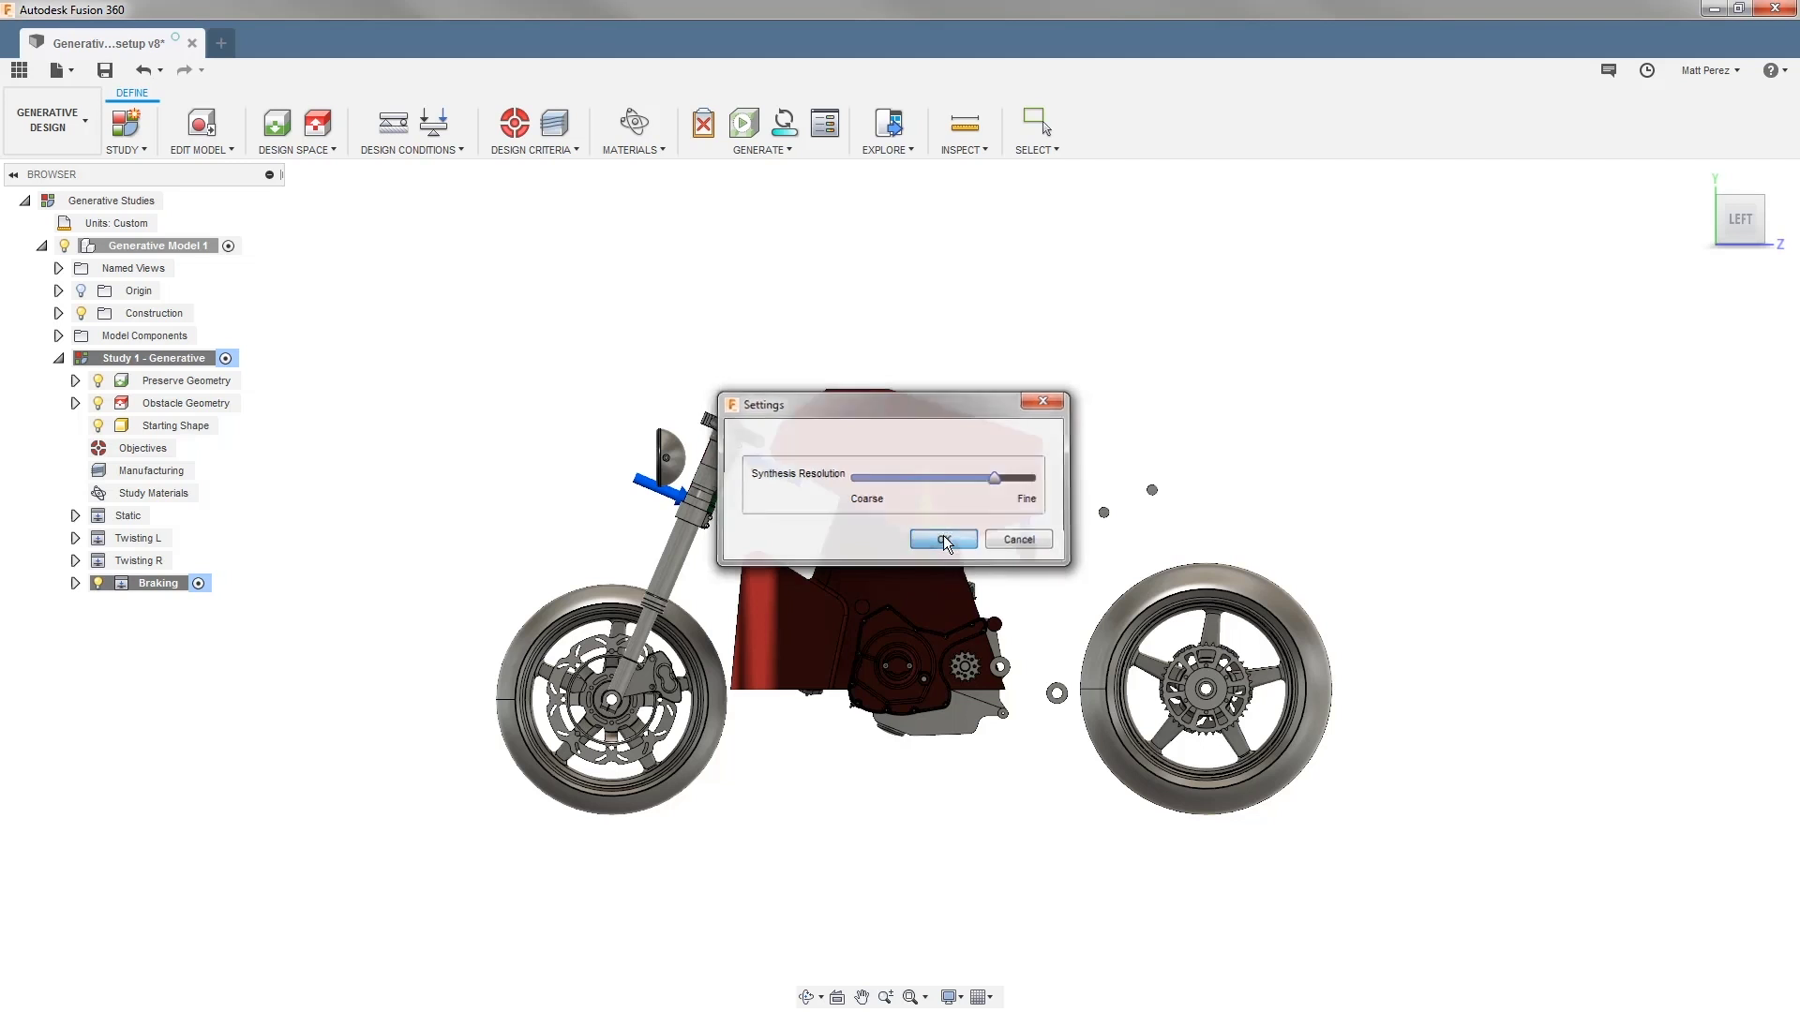
# In Objectives, try Maximize Stiffness, then keep Minimize Mass with the 2.00 safety factor
pyautogui.click(552, 152)
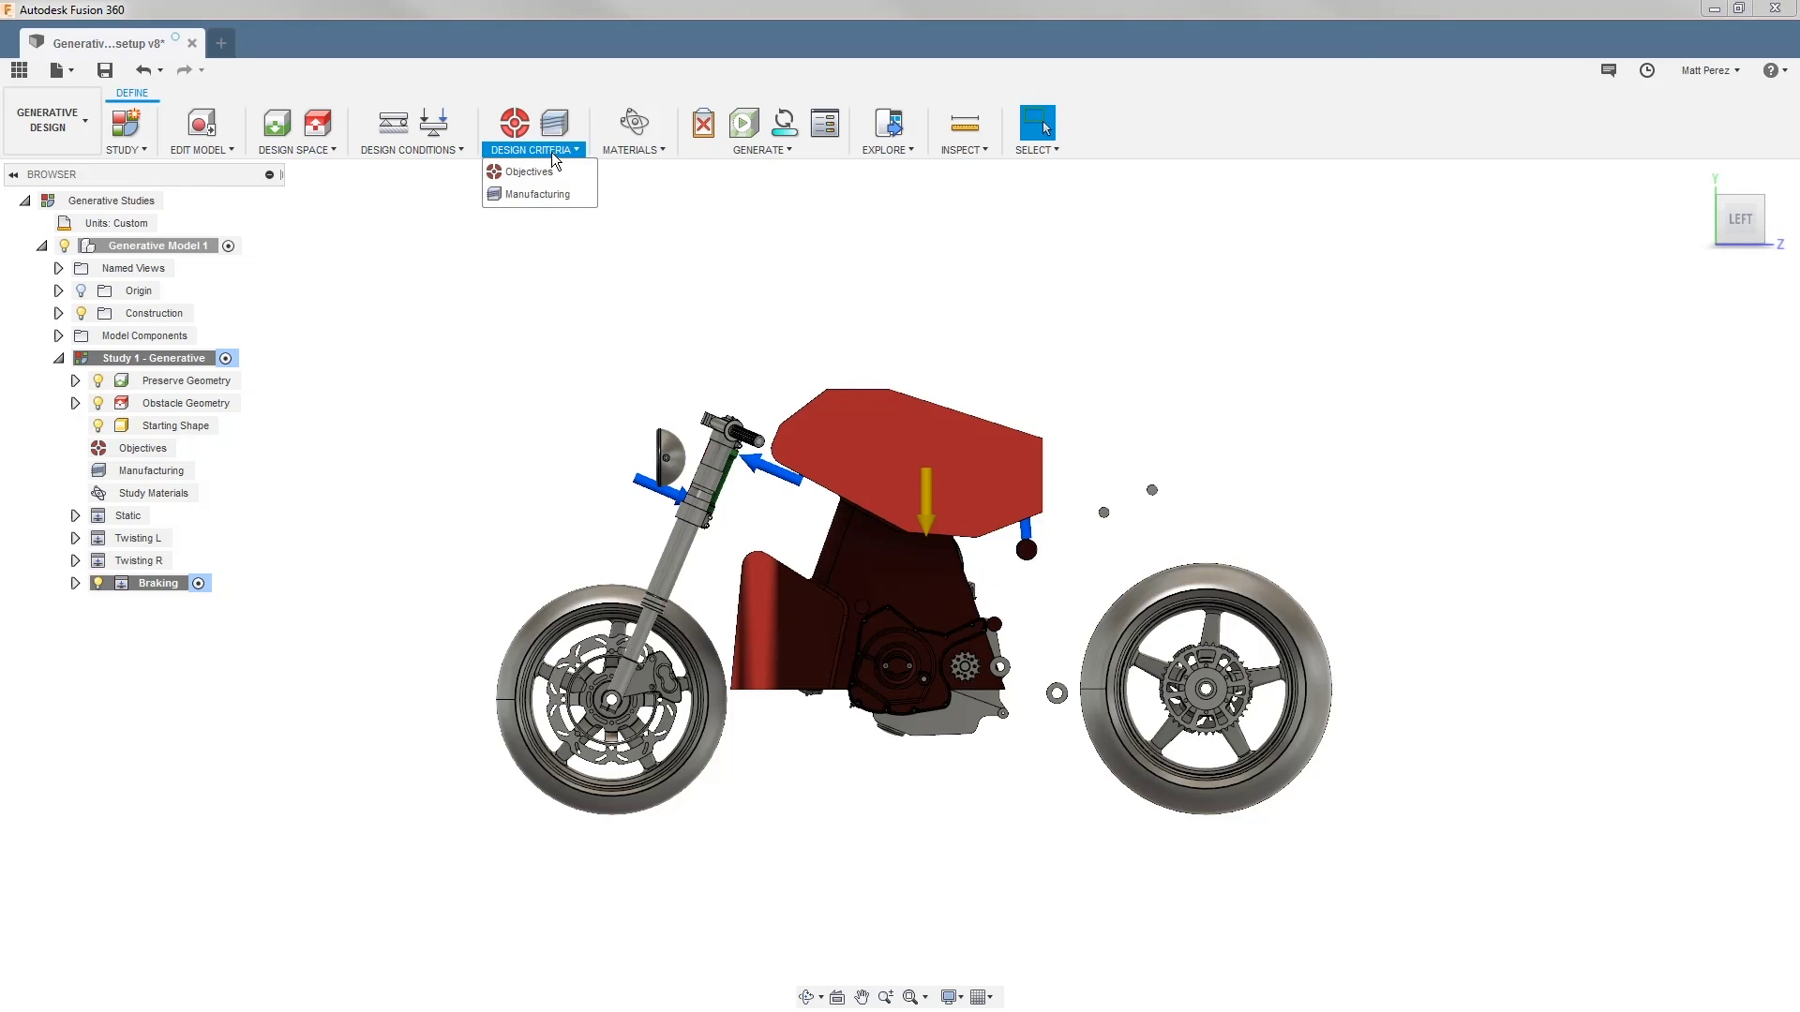
pyautogui.click(544, 171)
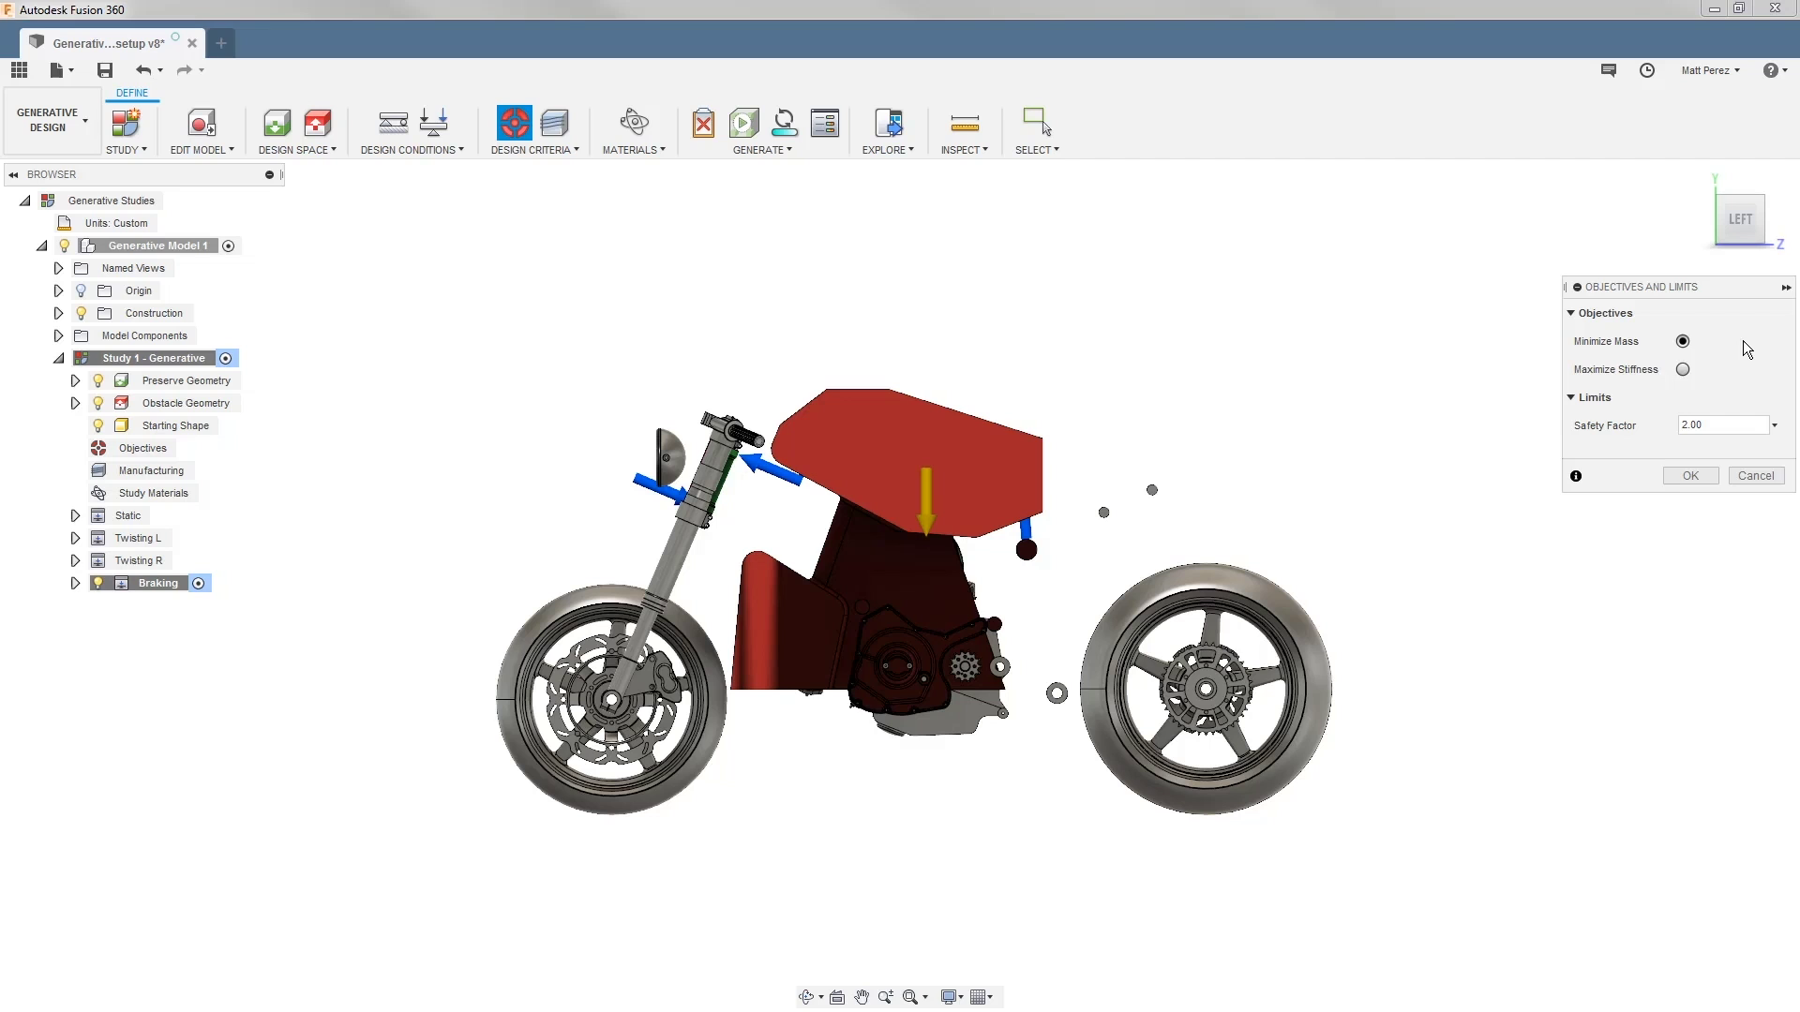
pyautogui.click(1684, 370)
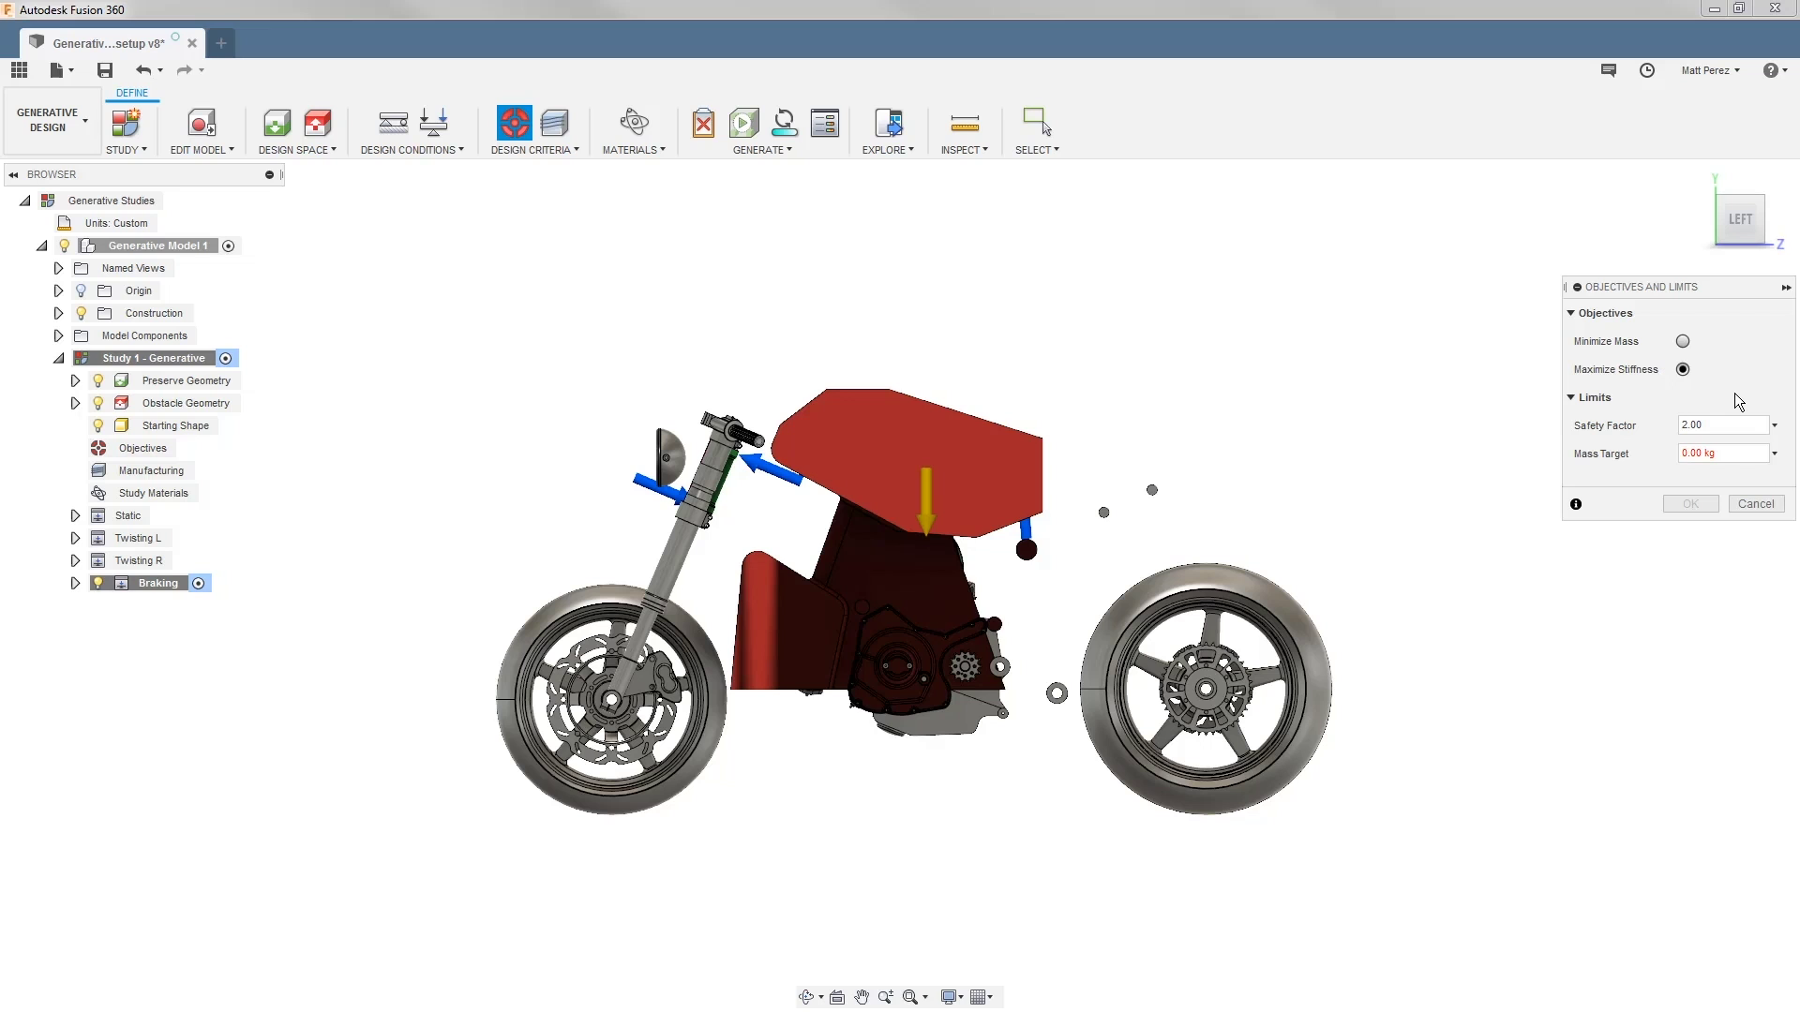
pyautogui.click(1683, 342)
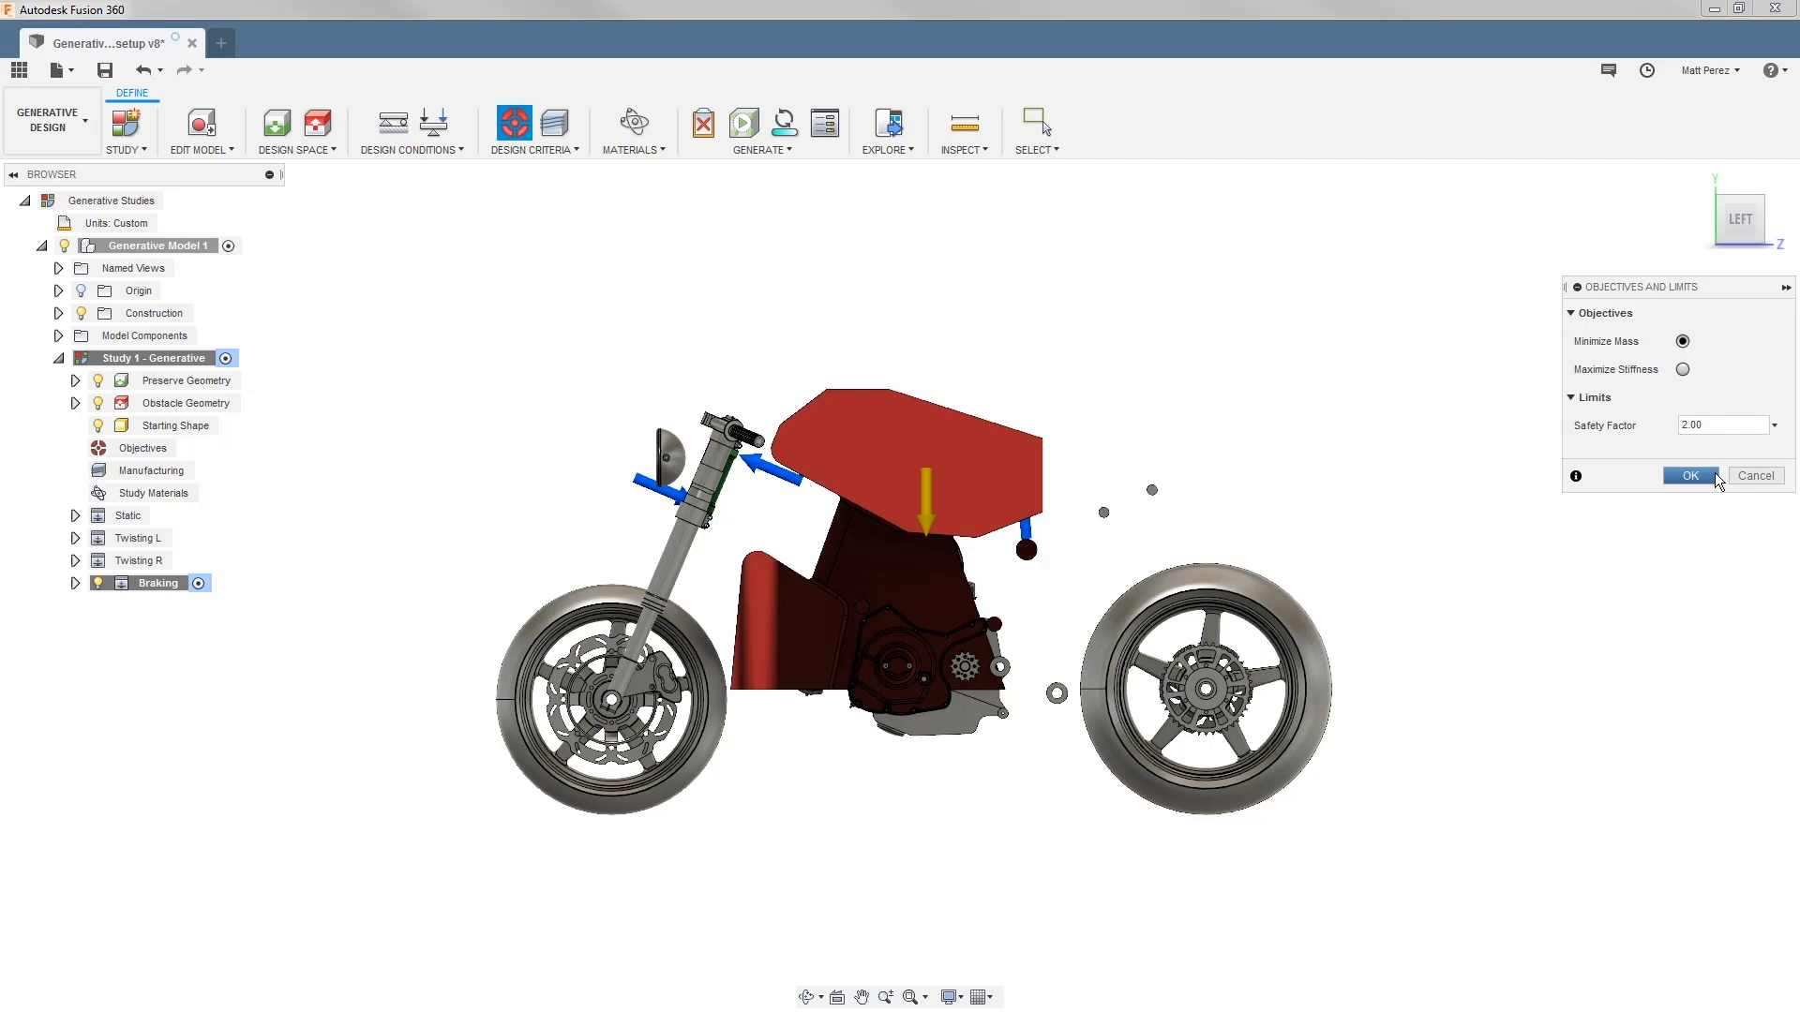
pyautogui.click(1691, 477)
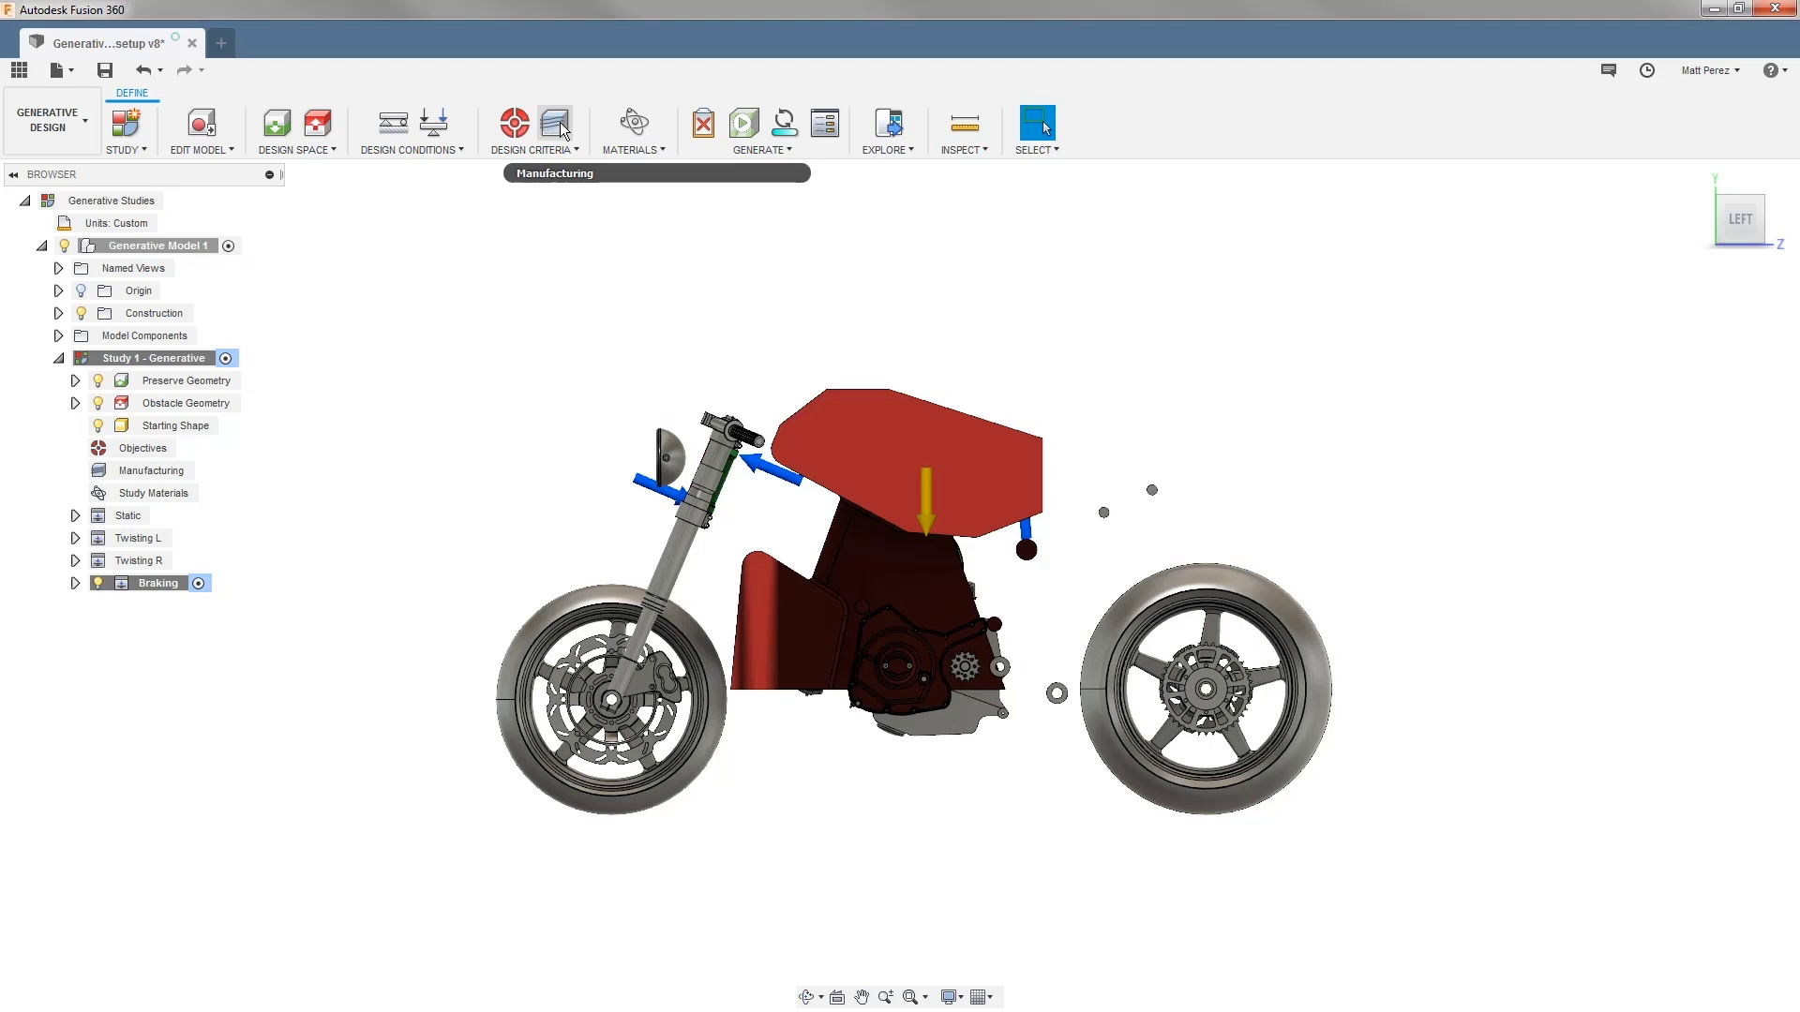
# Drag Aluminum, a steel and Titanium from the library into In This Study, then close the panel
pyautogui.click(637, 124)
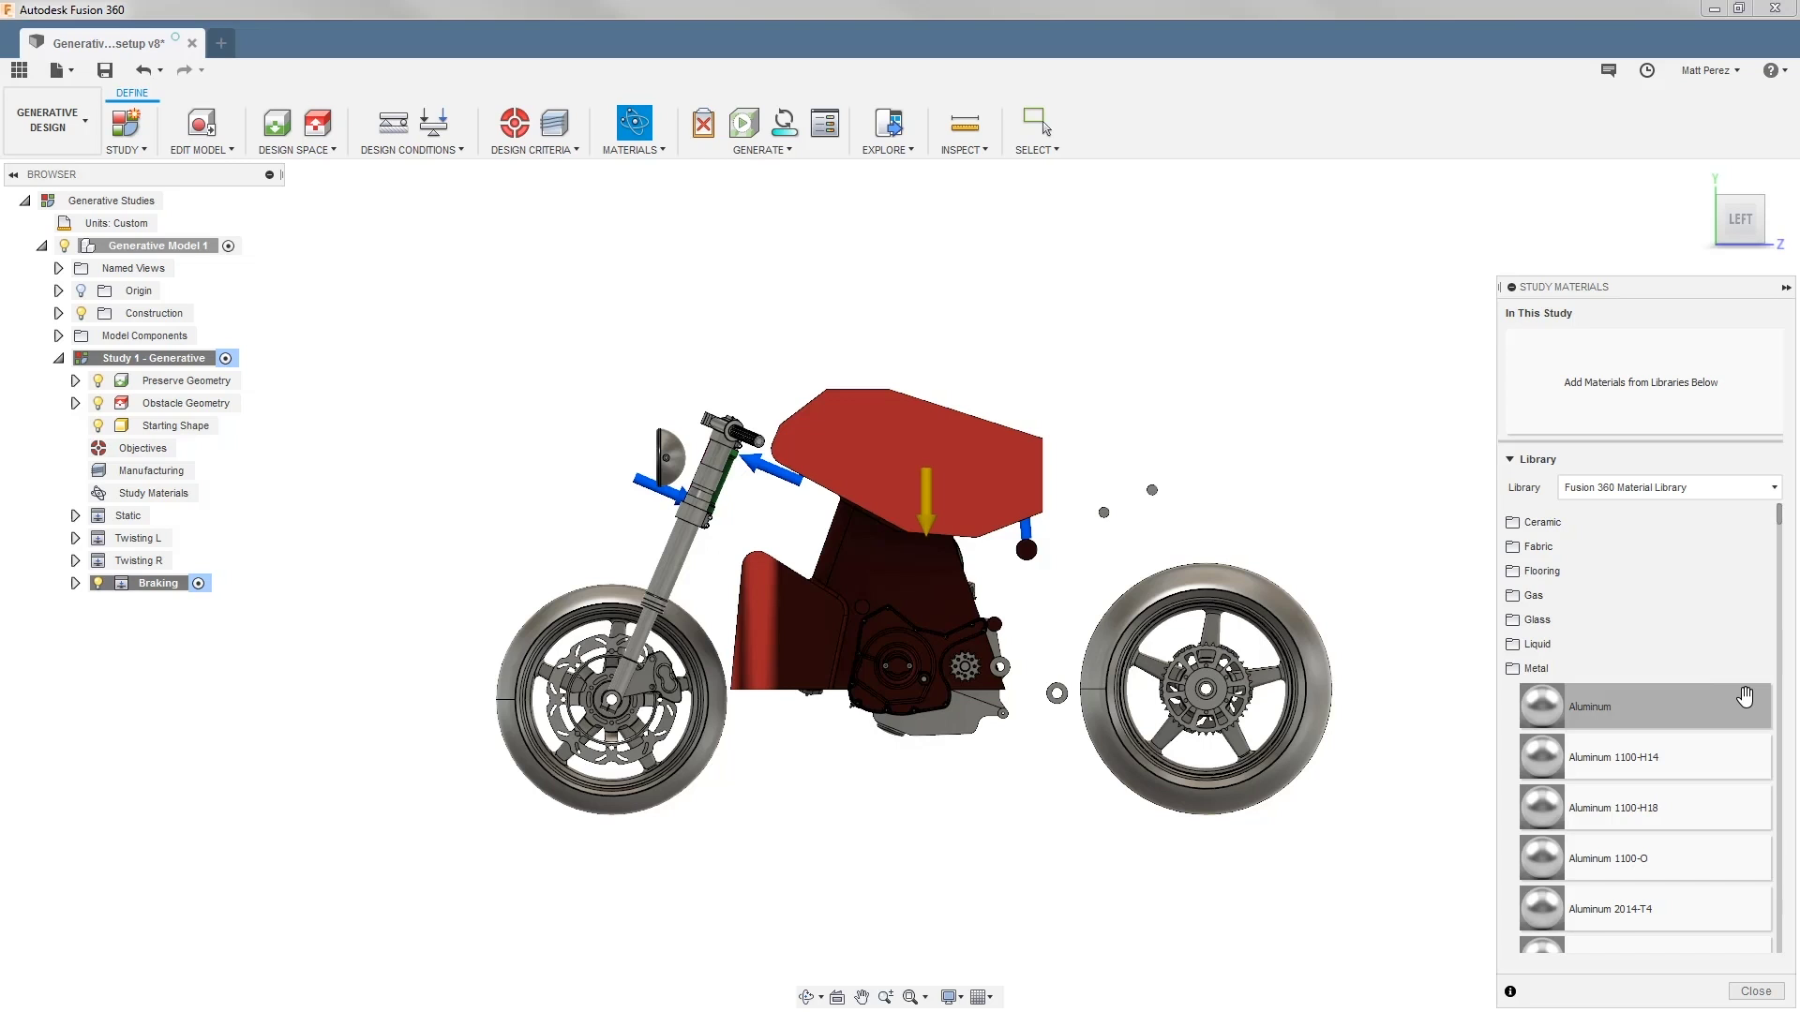
pyautogui.moveTo(1745, 696); pyautogui.dragTo(1617, 389)
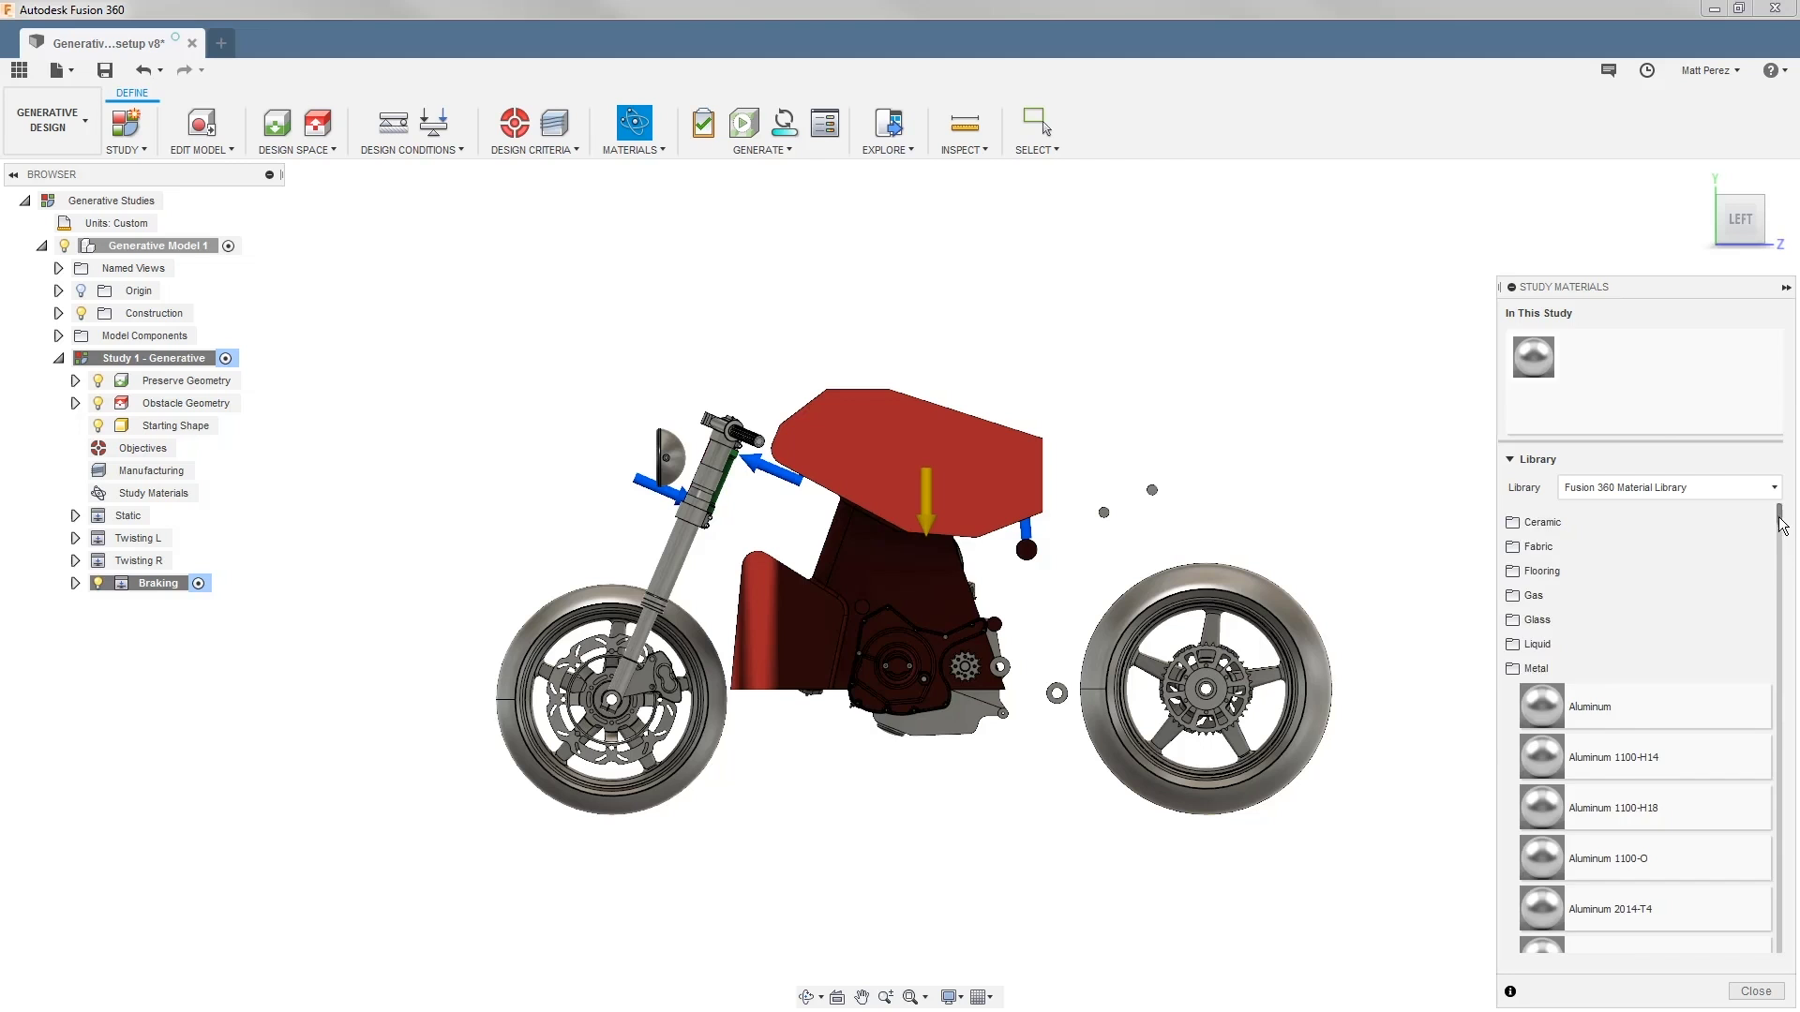
pyautogui.moveTo(1780, 523); pyautogui.dragTo(1728, 394)
pyautogui.moveTo(1782, 747); pyautogui.dragTo(1798, 940)
pyautogui.moveTo(1668, 844); pyautogui.dragTo(1700, 345)
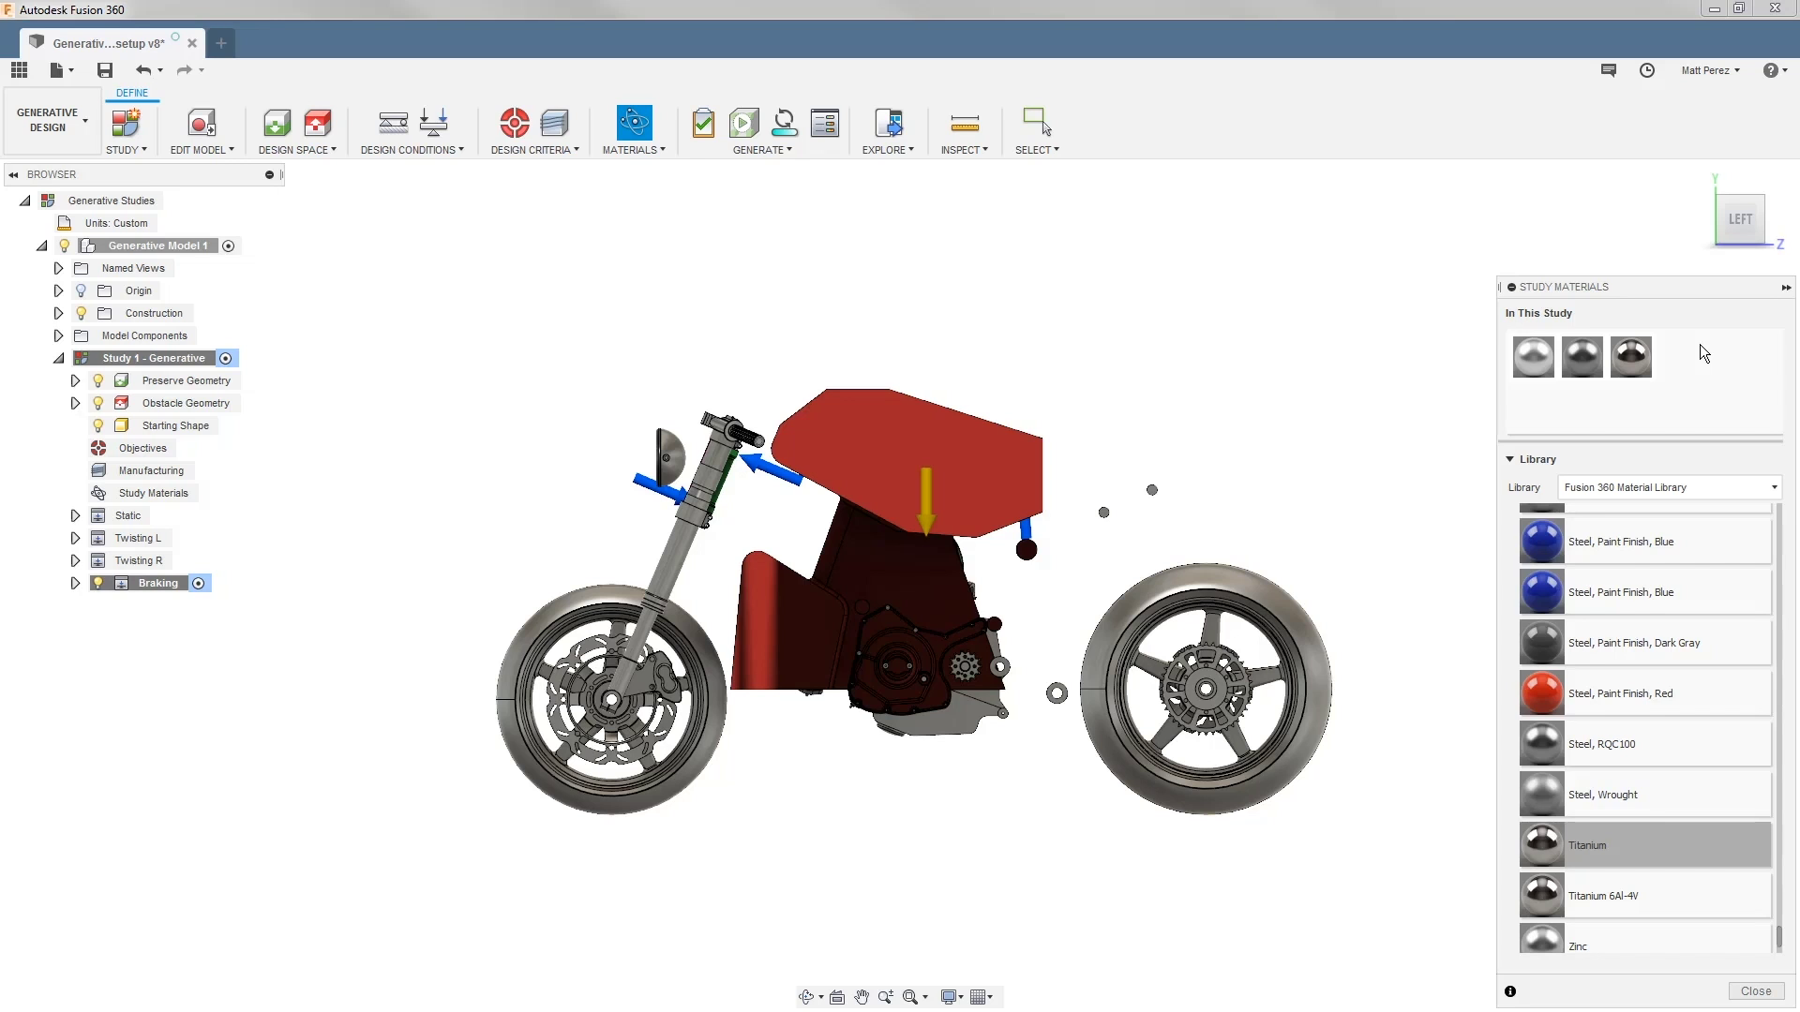
pyautogui.click(1756, 992)
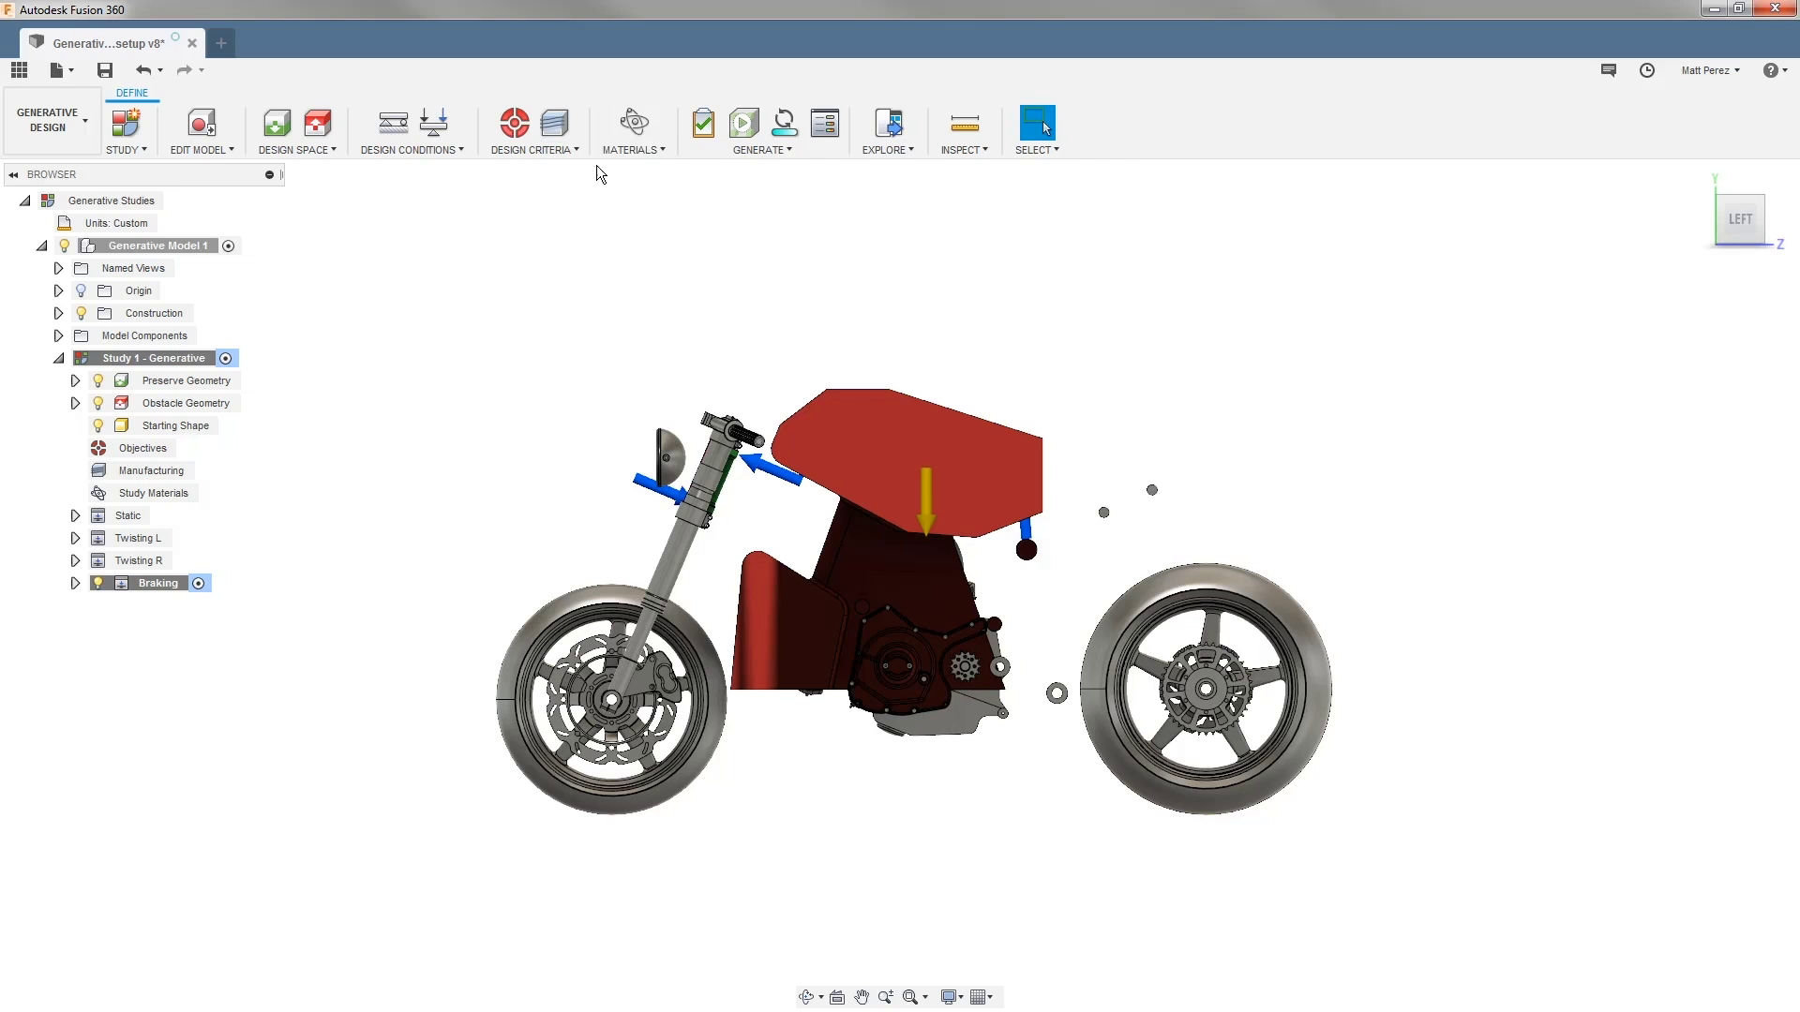
# Open the physical Material Browser and widen it to show the library categories
pyautogui.click(617, 152)
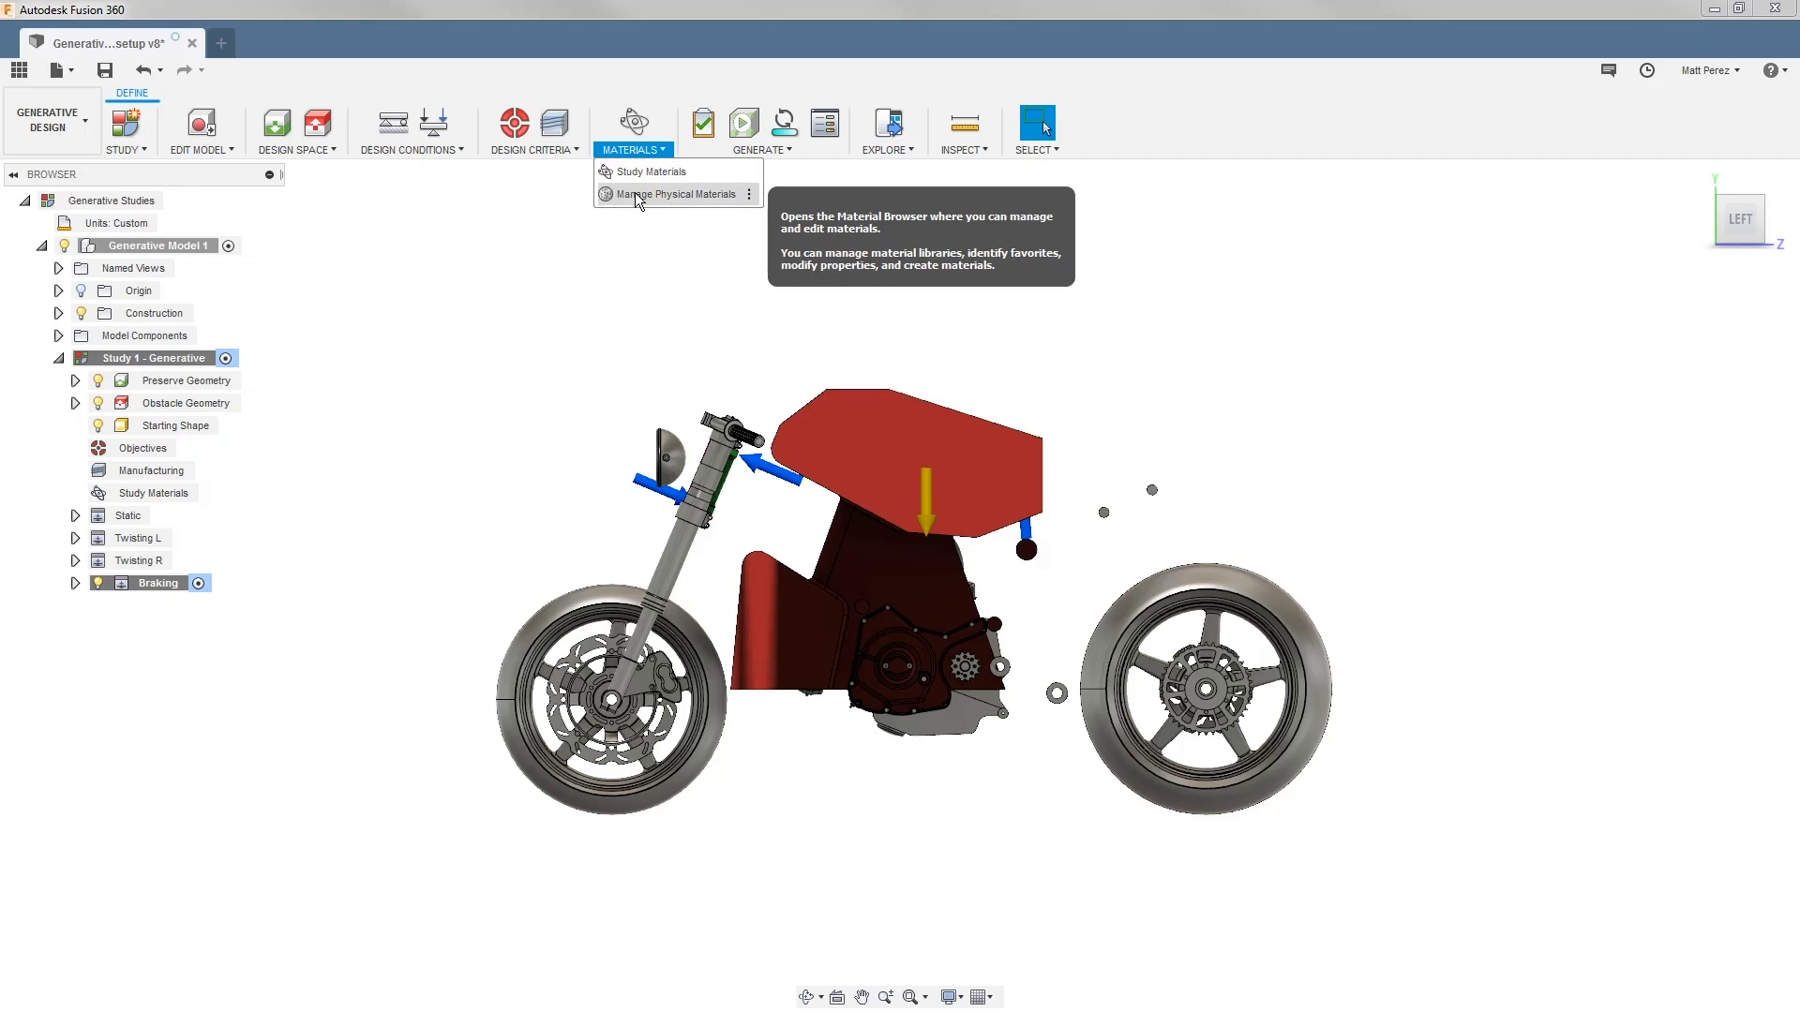
pyautogui.click(633, 193)
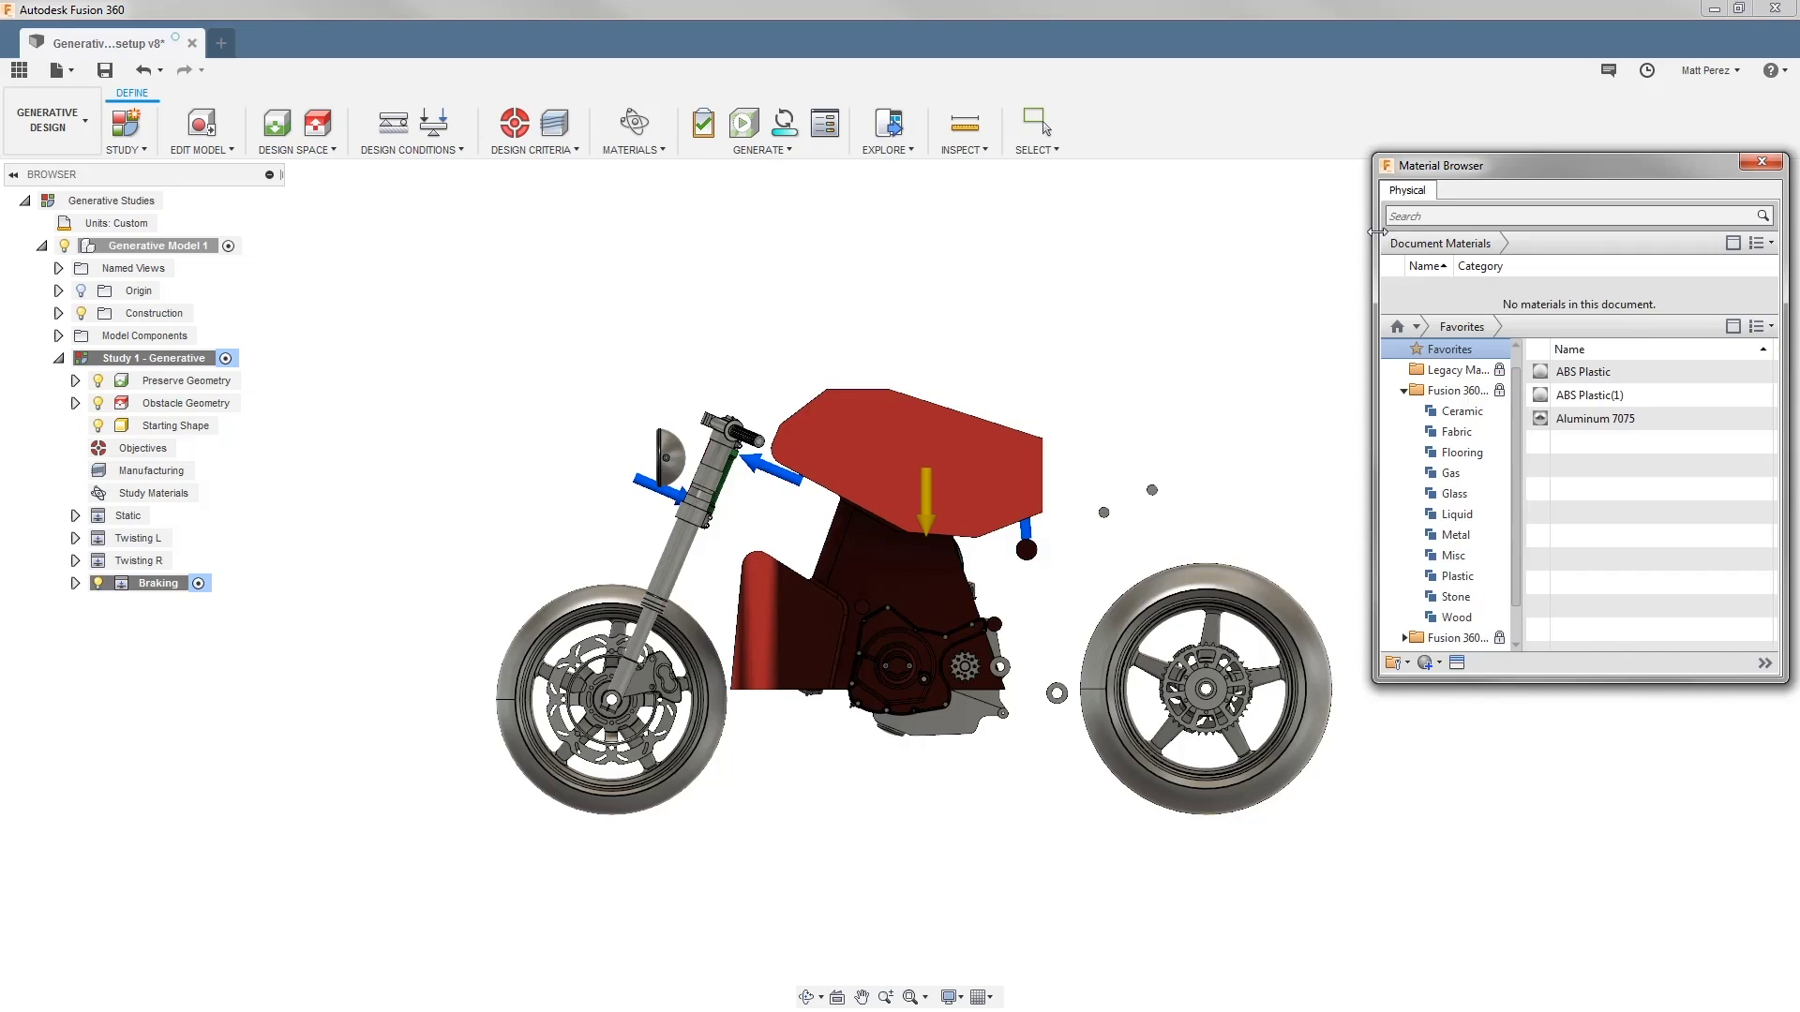
pyautogui.moveTo(1380, 233); pyautogui.dragTo(325, 253)
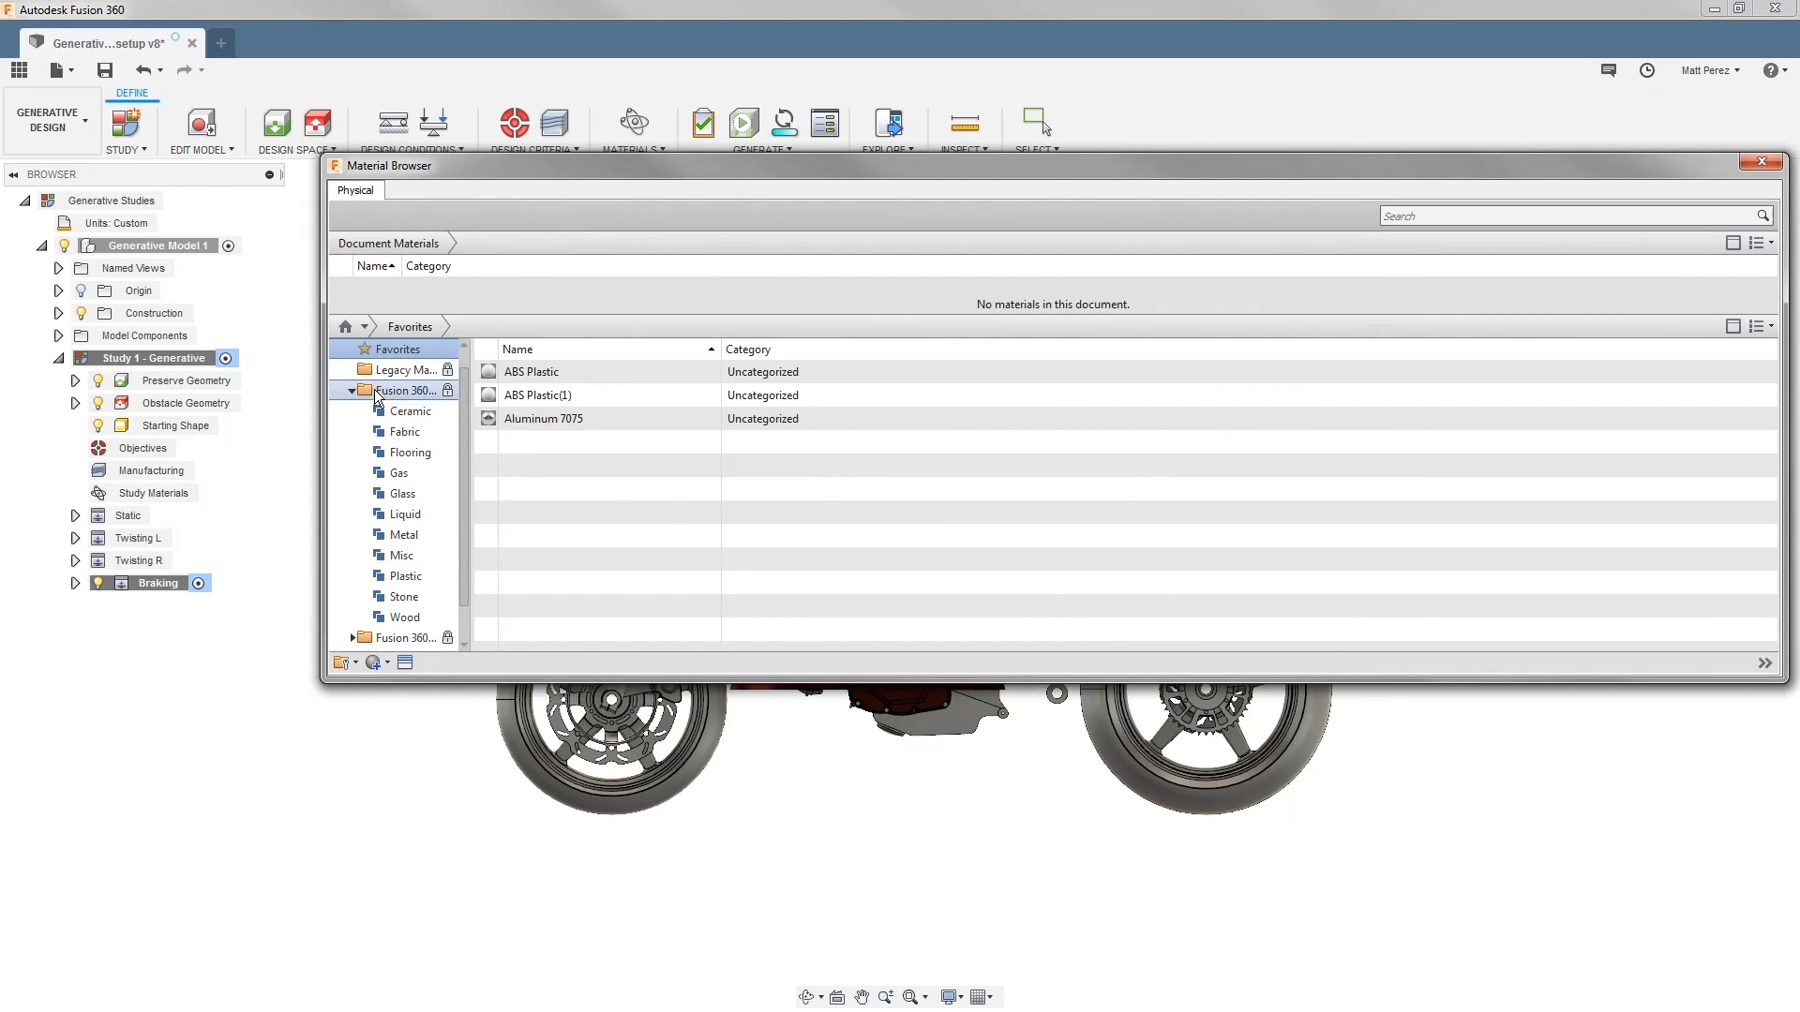
# Add Aluminum from the Metal category to Favorites and show the Favorites list
pyautogui.click(402, 537)
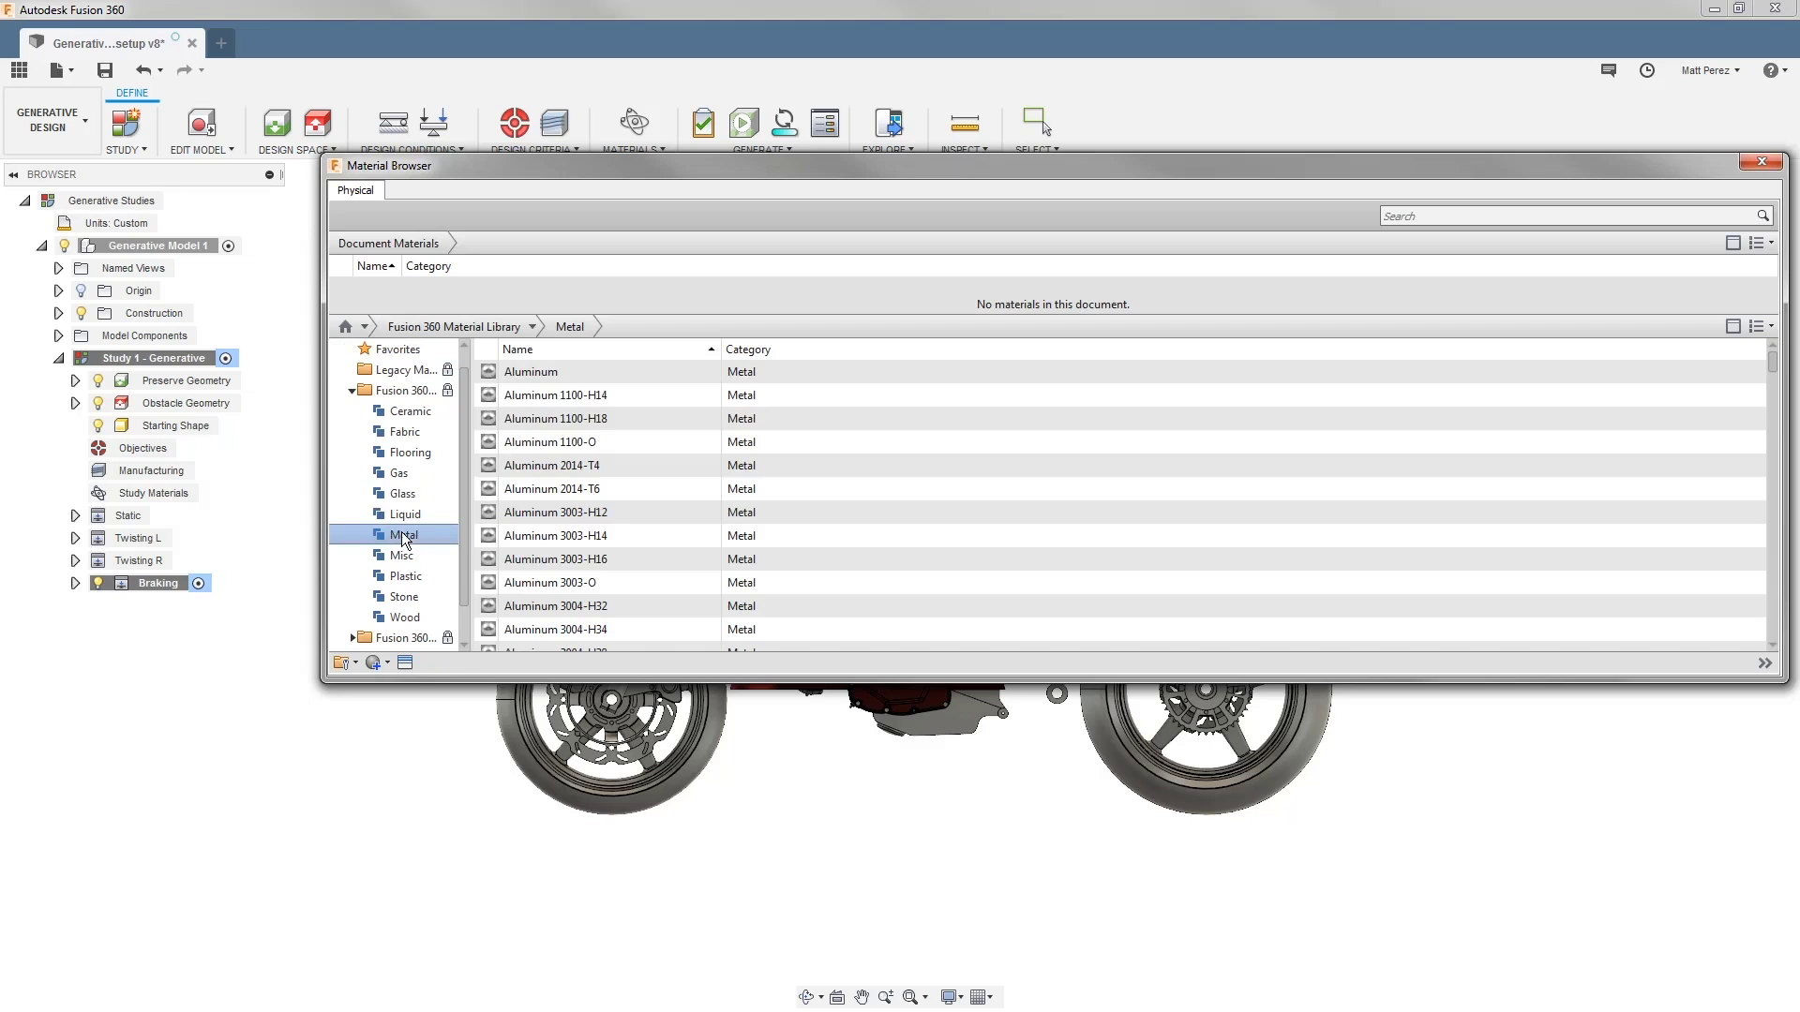
pyautogui.rightClick(519, 374)
pyautogui.moveTo(570, 427)
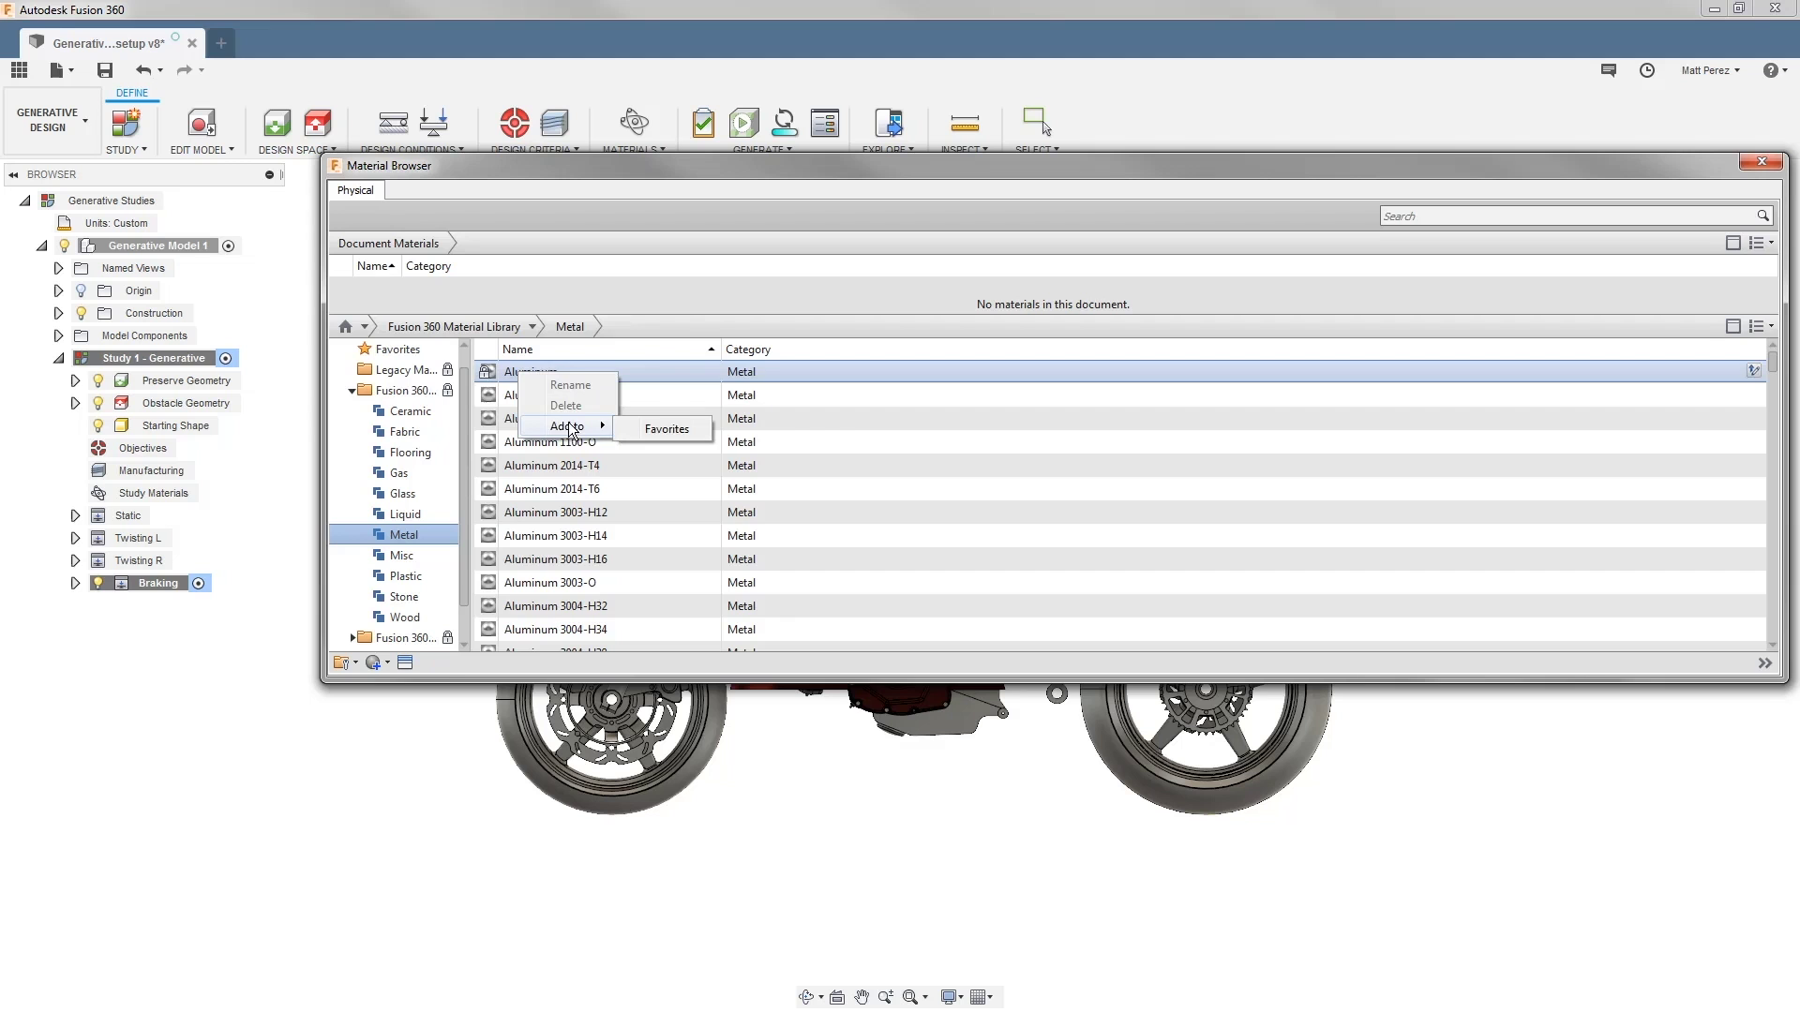
pyautogui.click(666, 429)
pyautogui.click(398, 350)
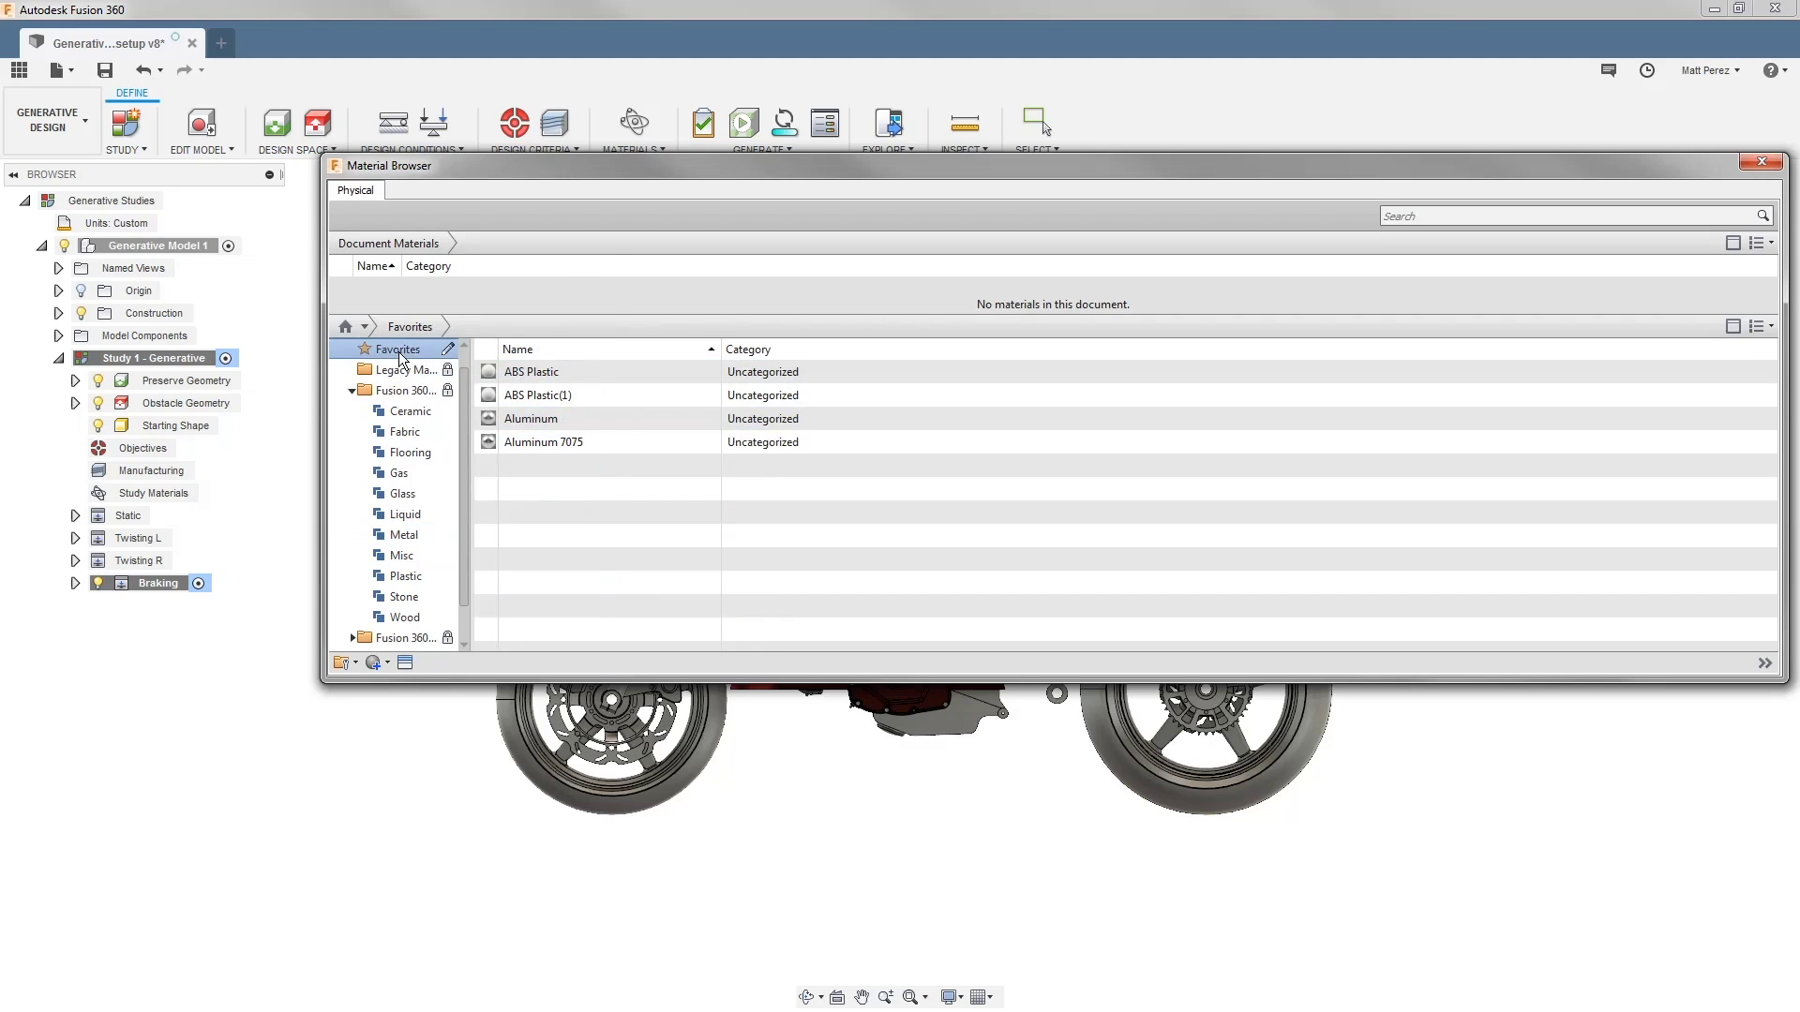
# Open the favorite Aluminum in the material editor and view its Identity, Appearance and Physical tabs
pyautogui.doubleClick(530, 418)
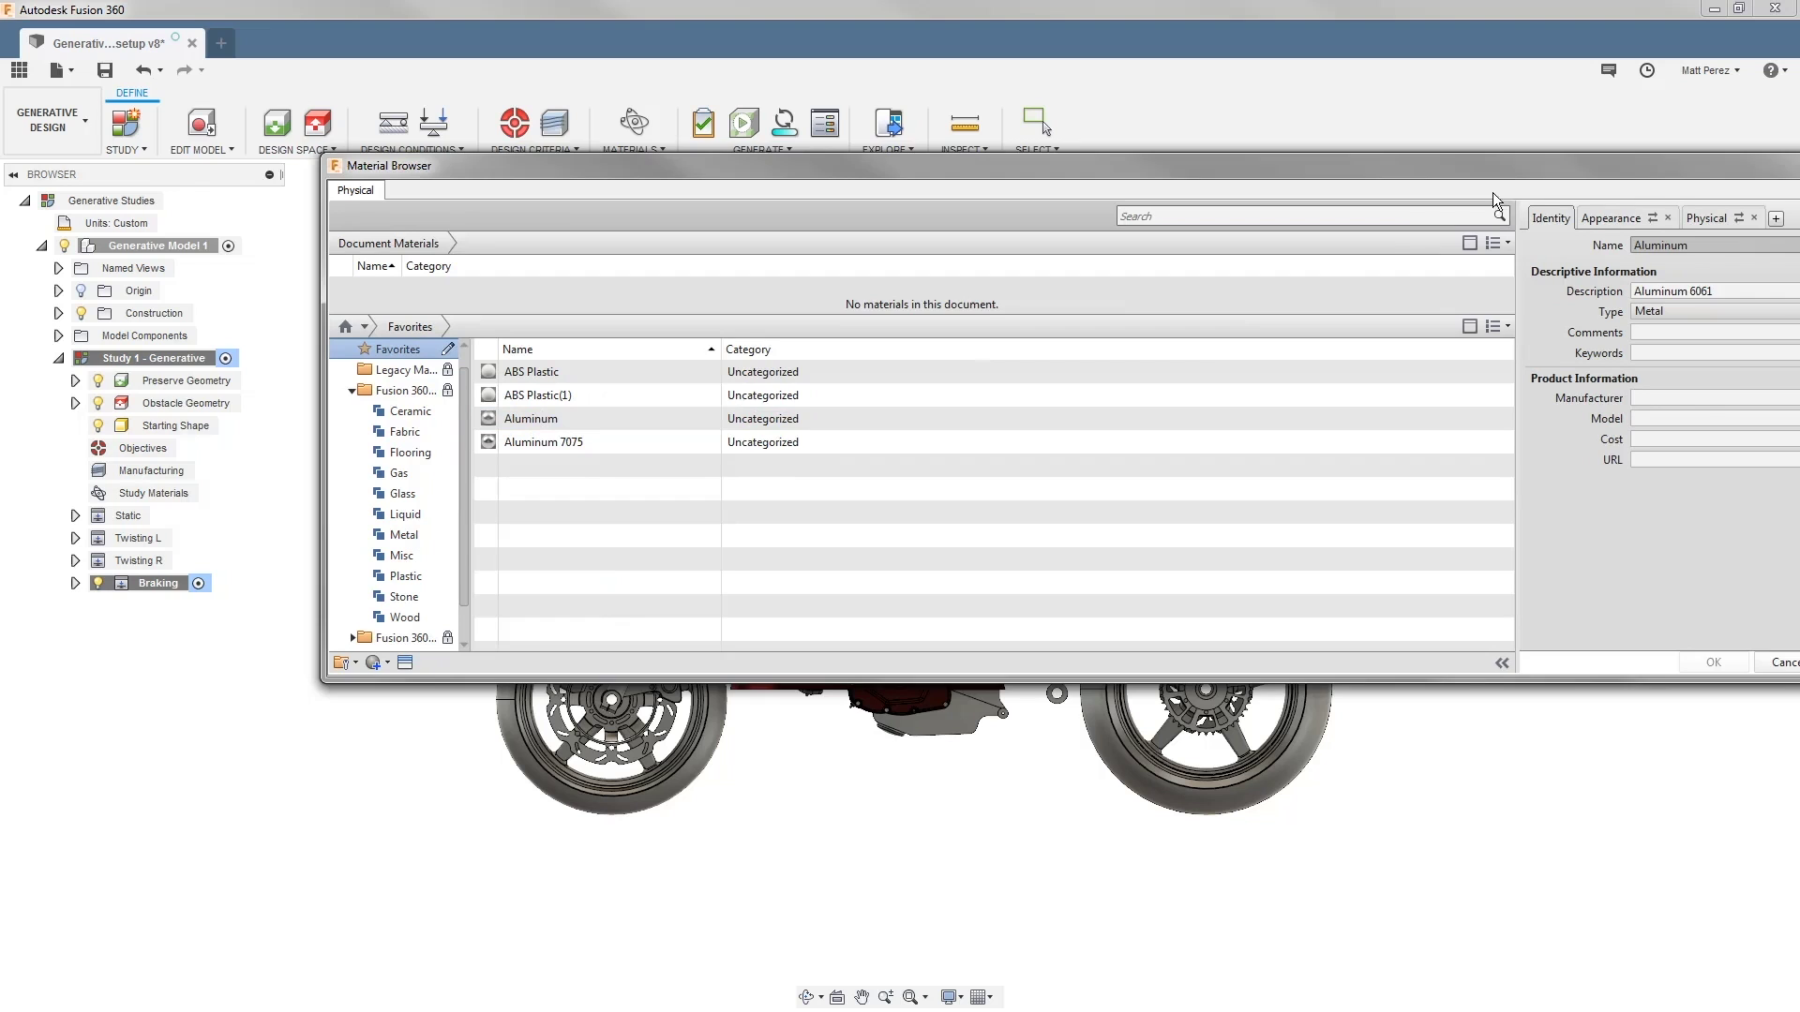
pyautogui.moveTo(1500, 165); pyautogui.dragTo(1337, 156)
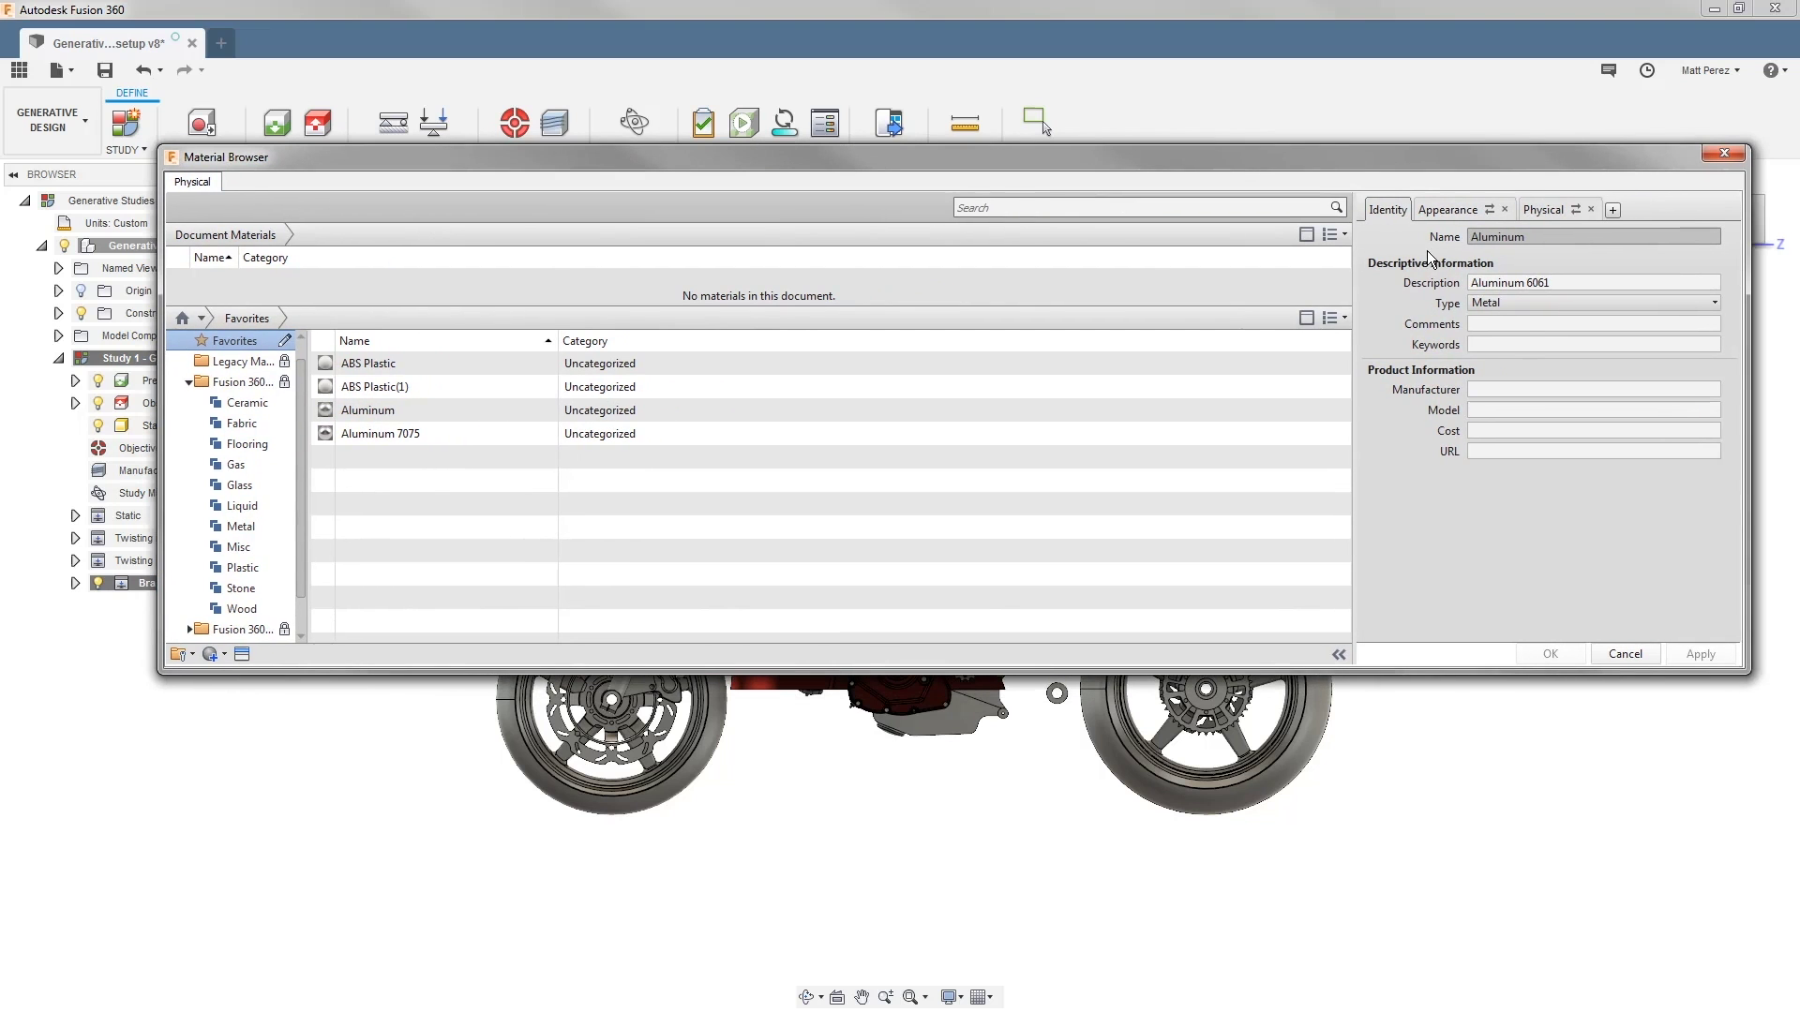
pyautogui.click(1486, 325)
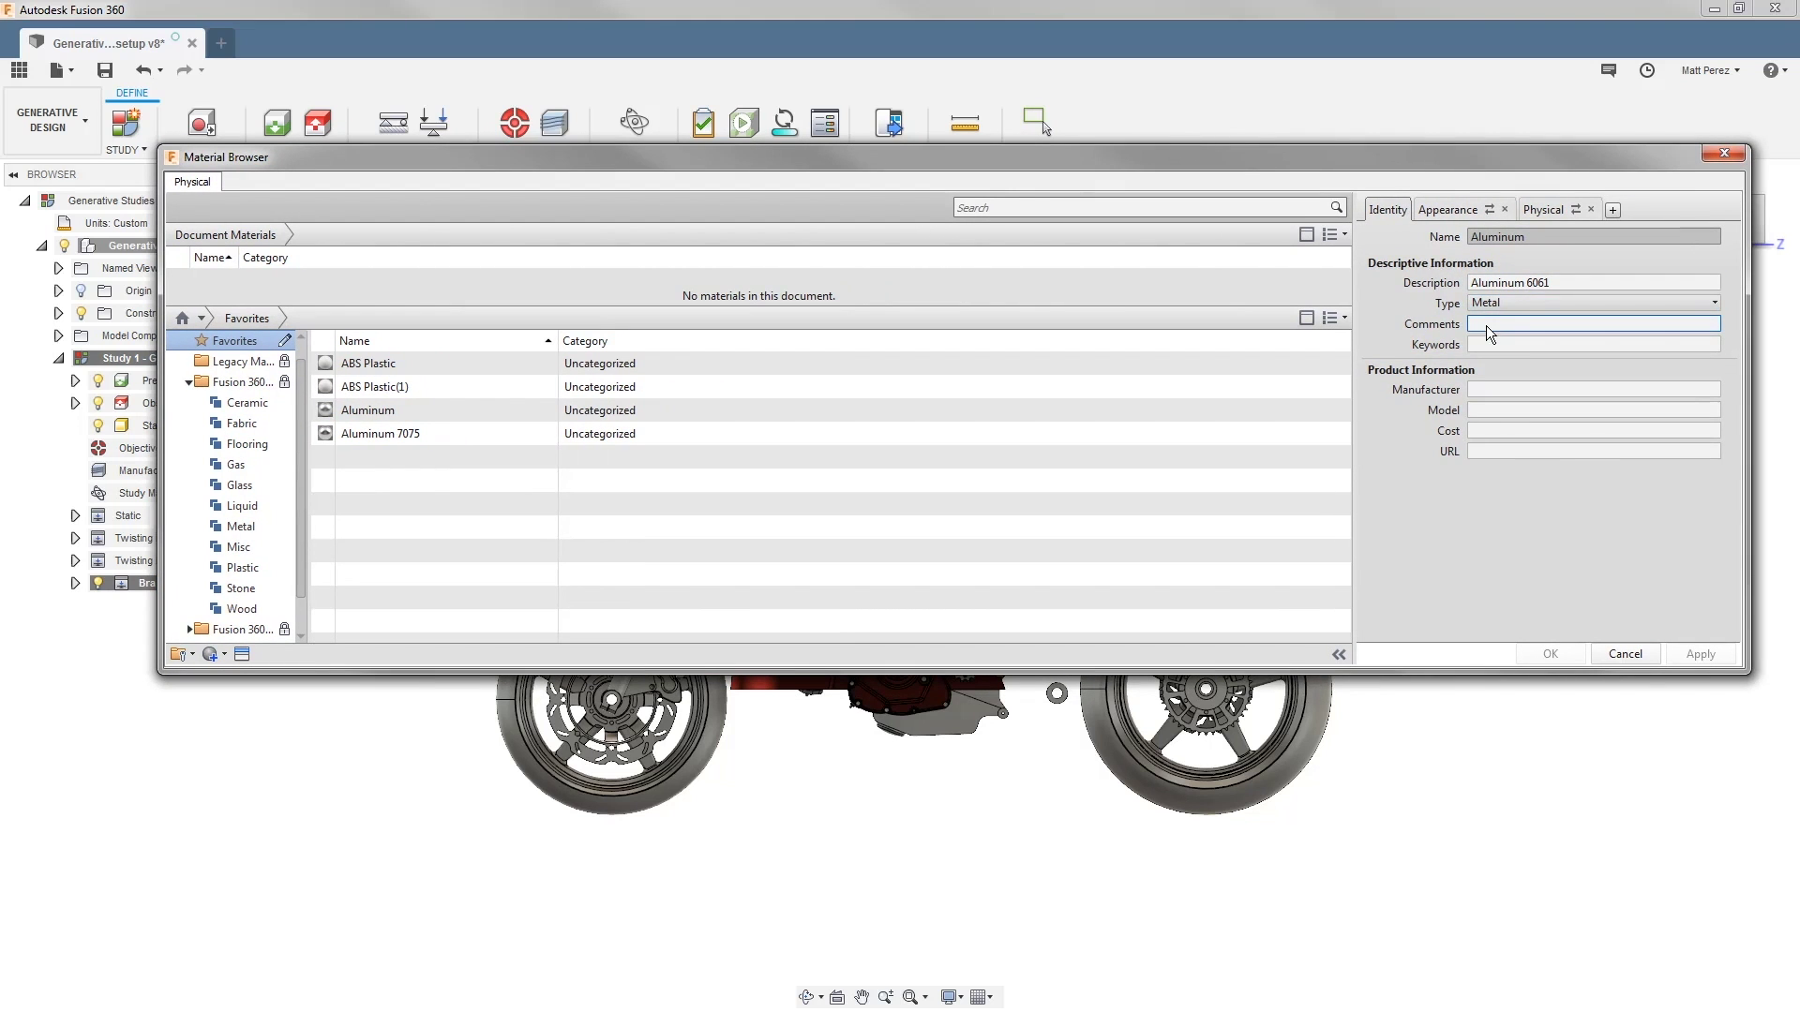
pyautogui.click(1465, 214)
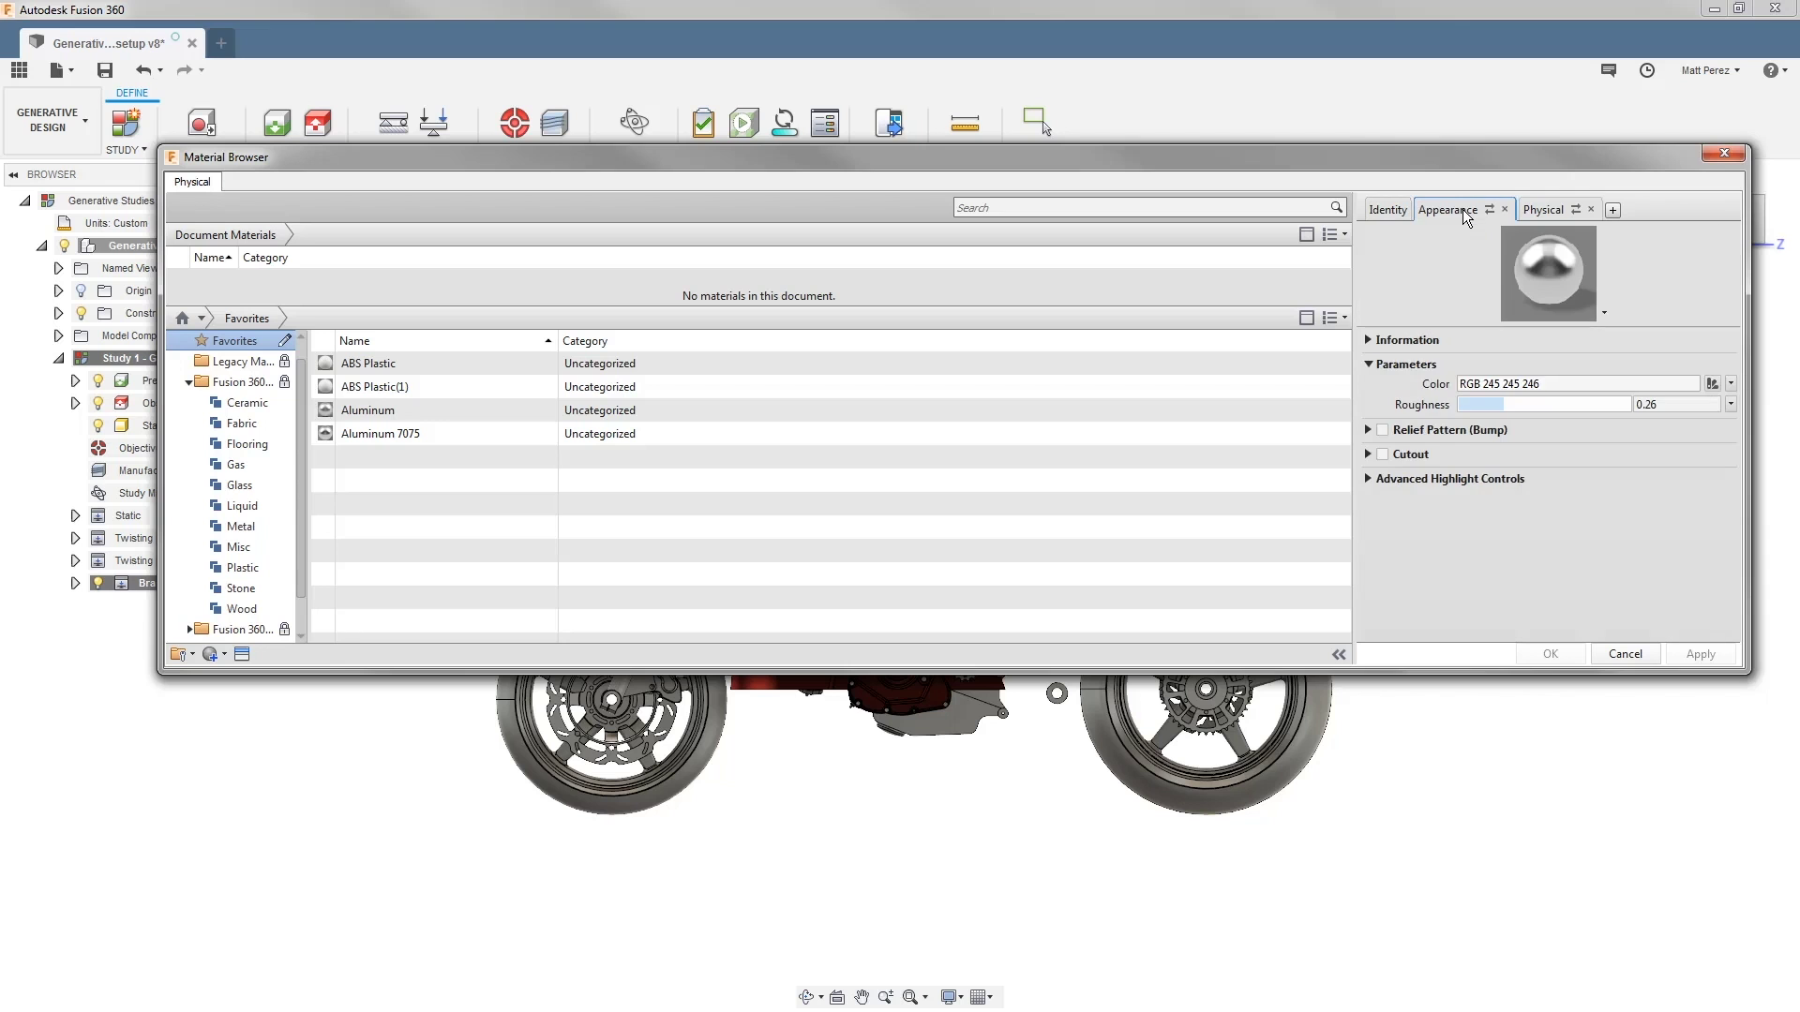
pyautogui.click(1562, 210)
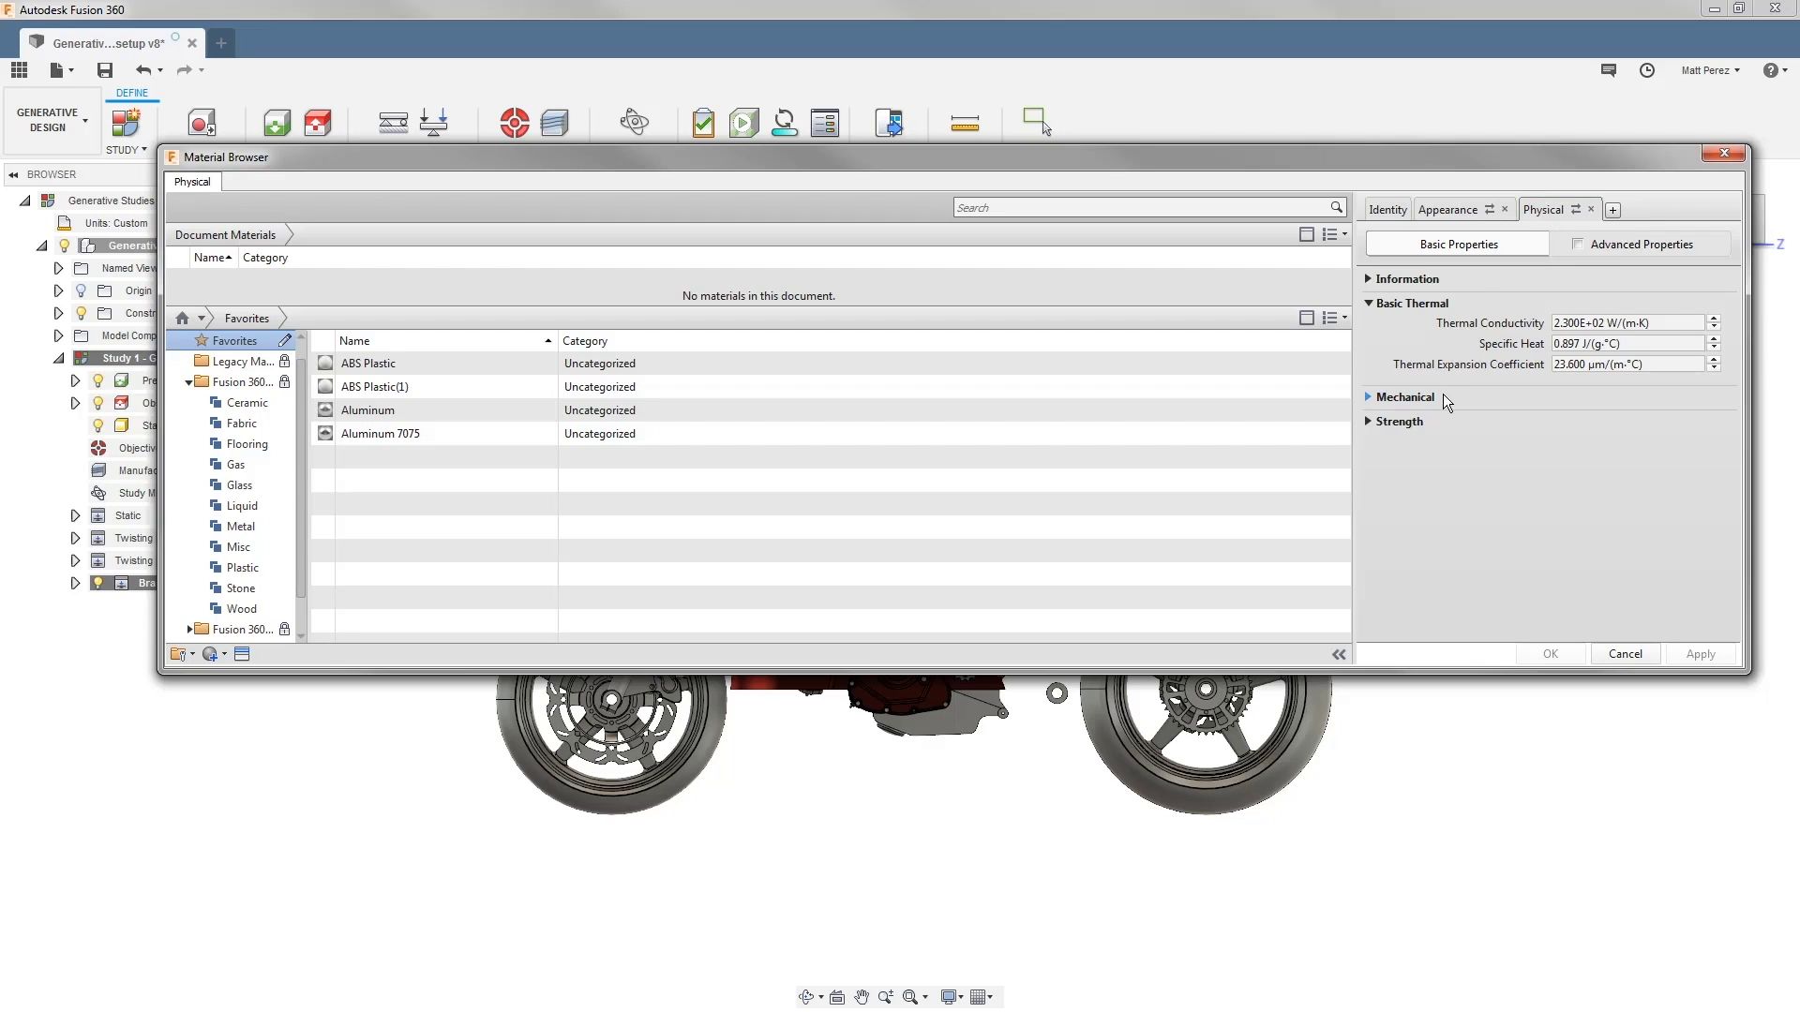
# Expand Mechanical and Strength values, check the advanced material model options, then return to basic properties
pyautogui.click(1399, 398)
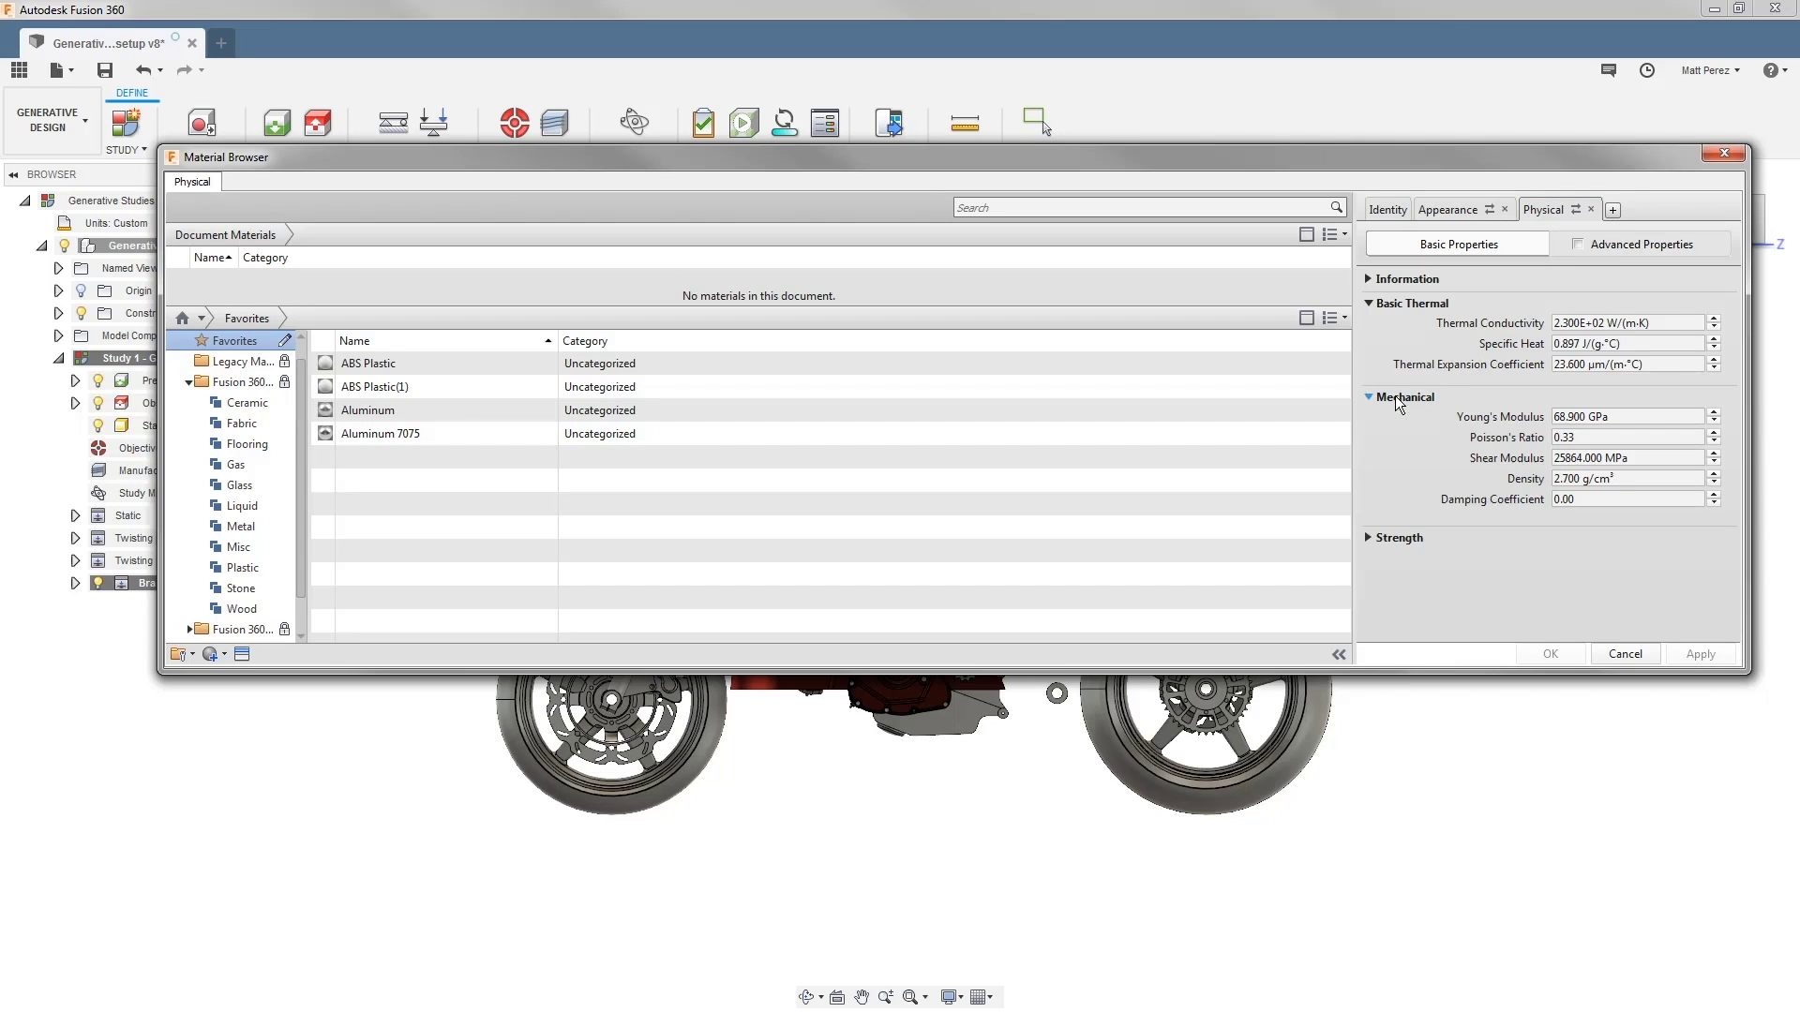
pyautogui.click(1397, 540)
pyautogui.click(1579, 248)
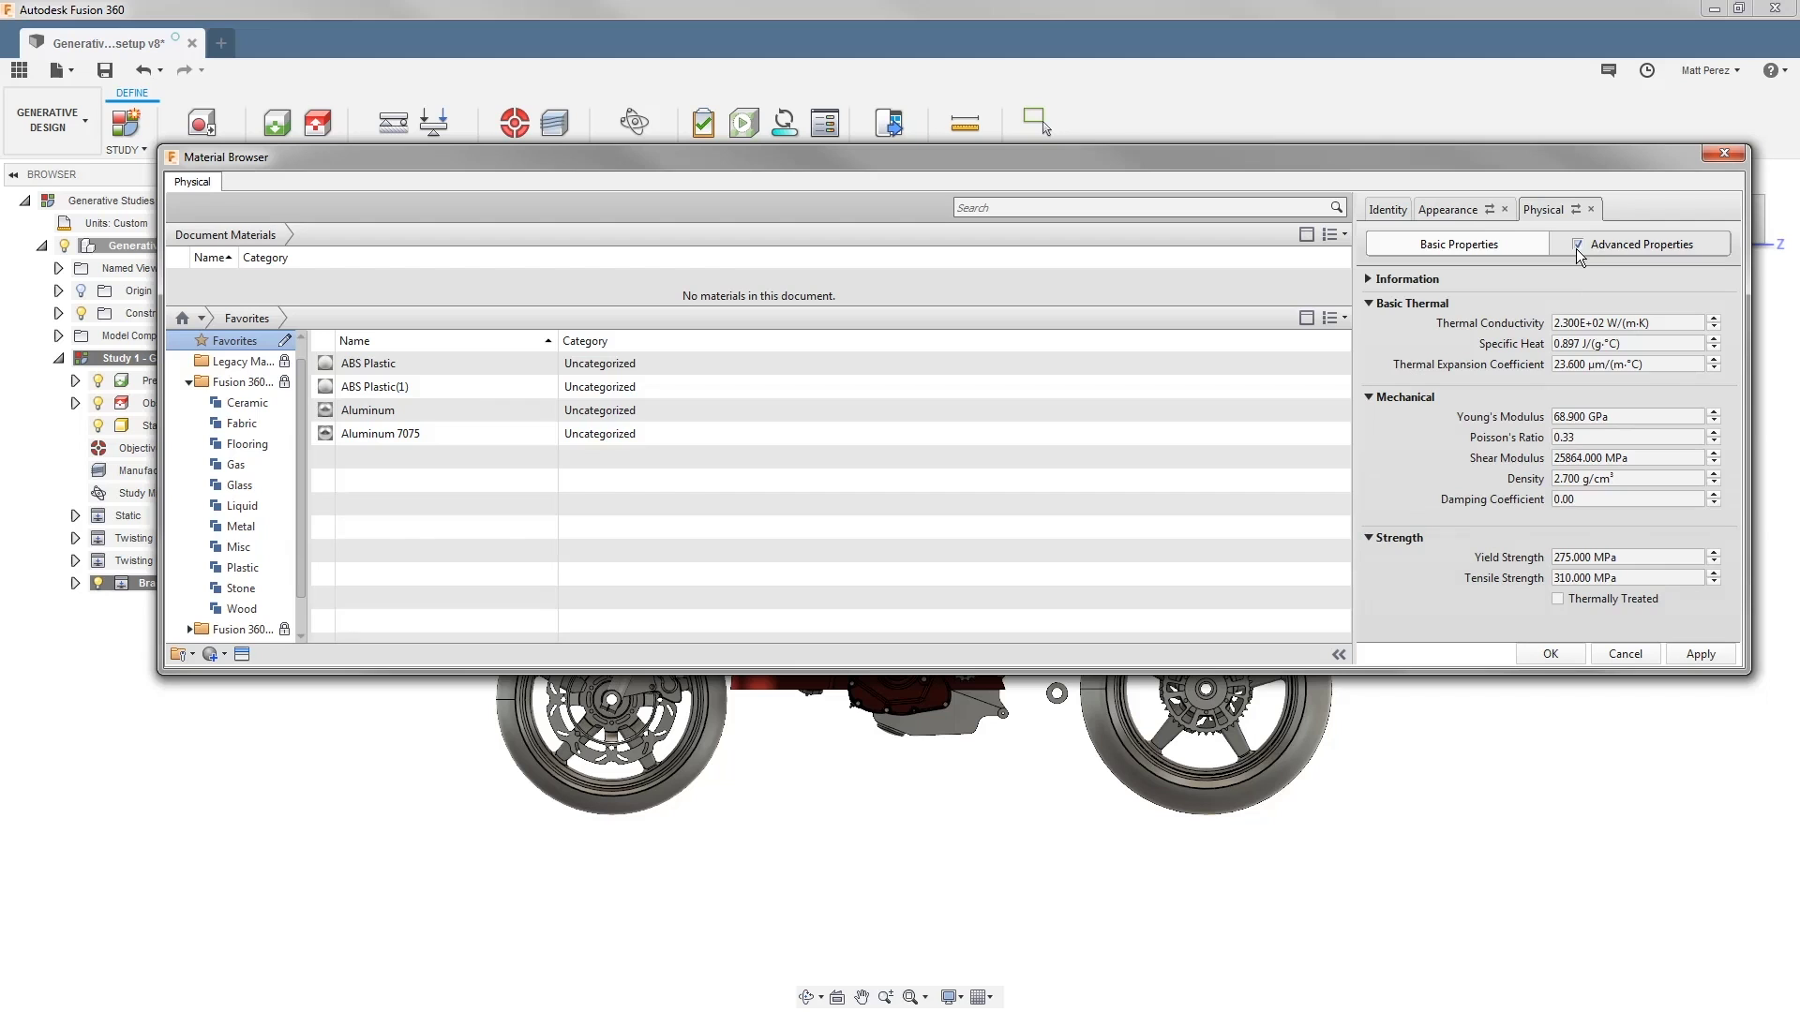
pyautogui.click(1629, 248)
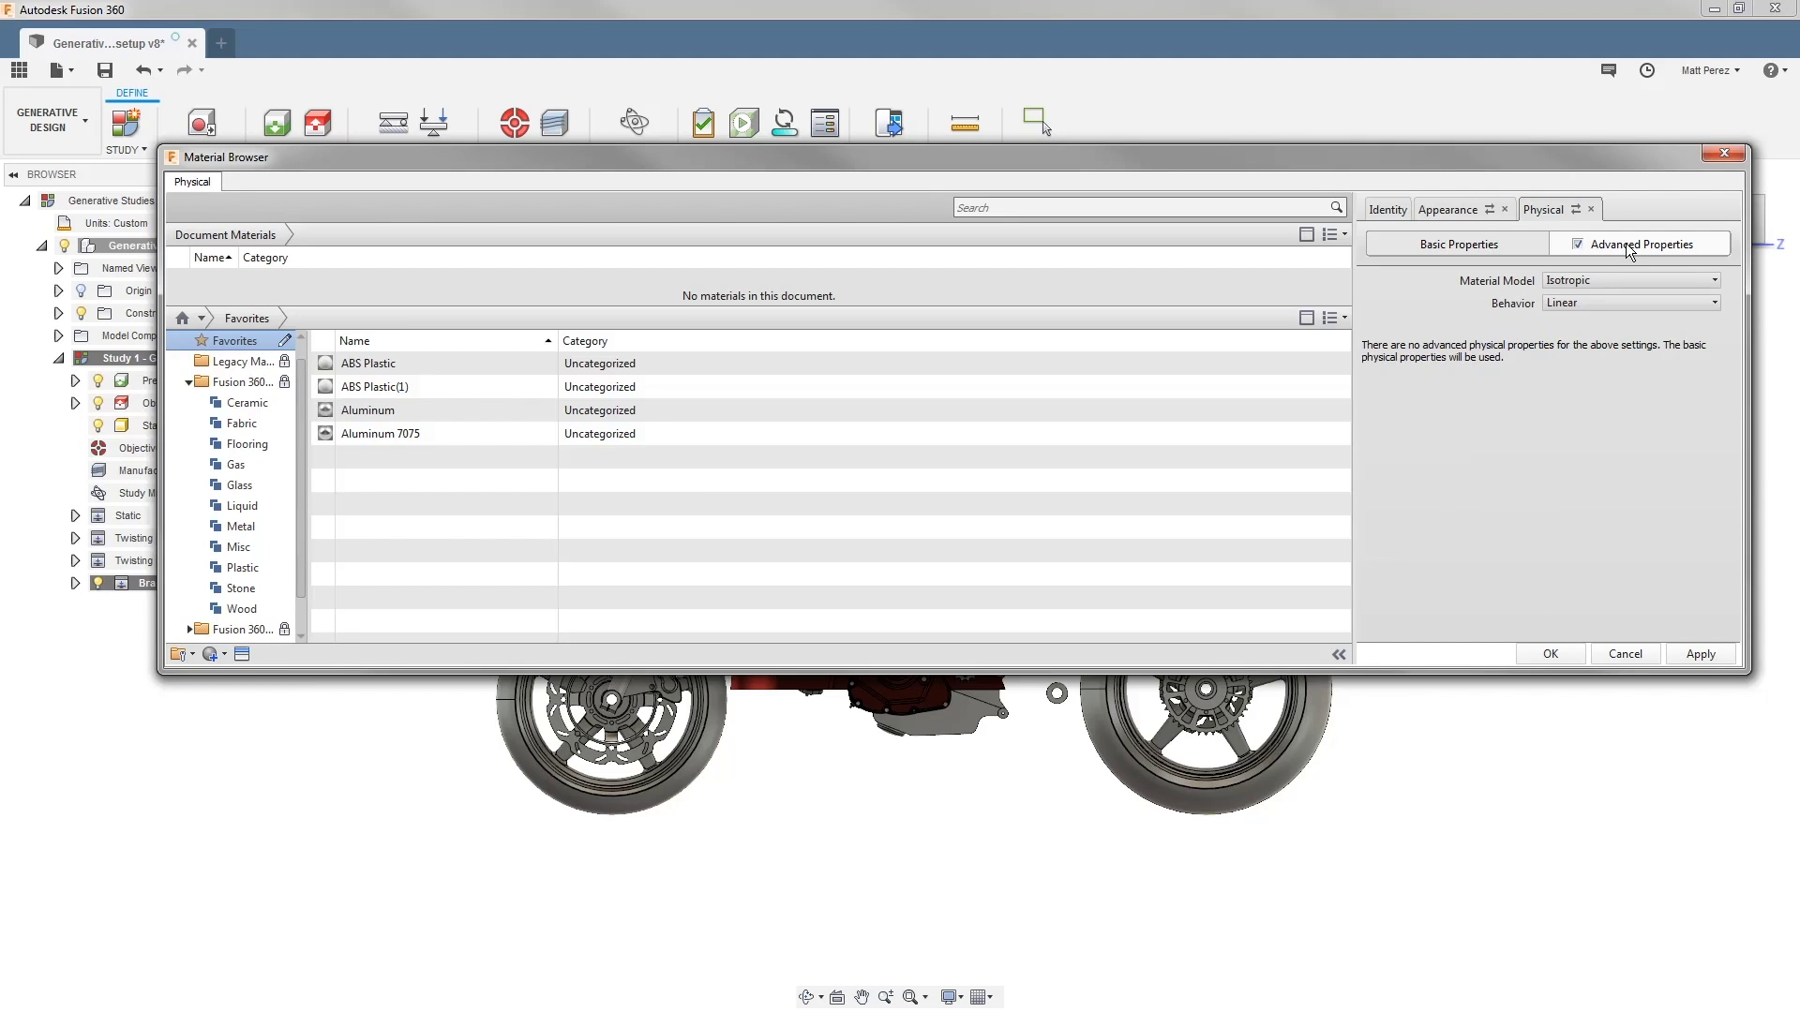
pyautogui.click(1622, 278)
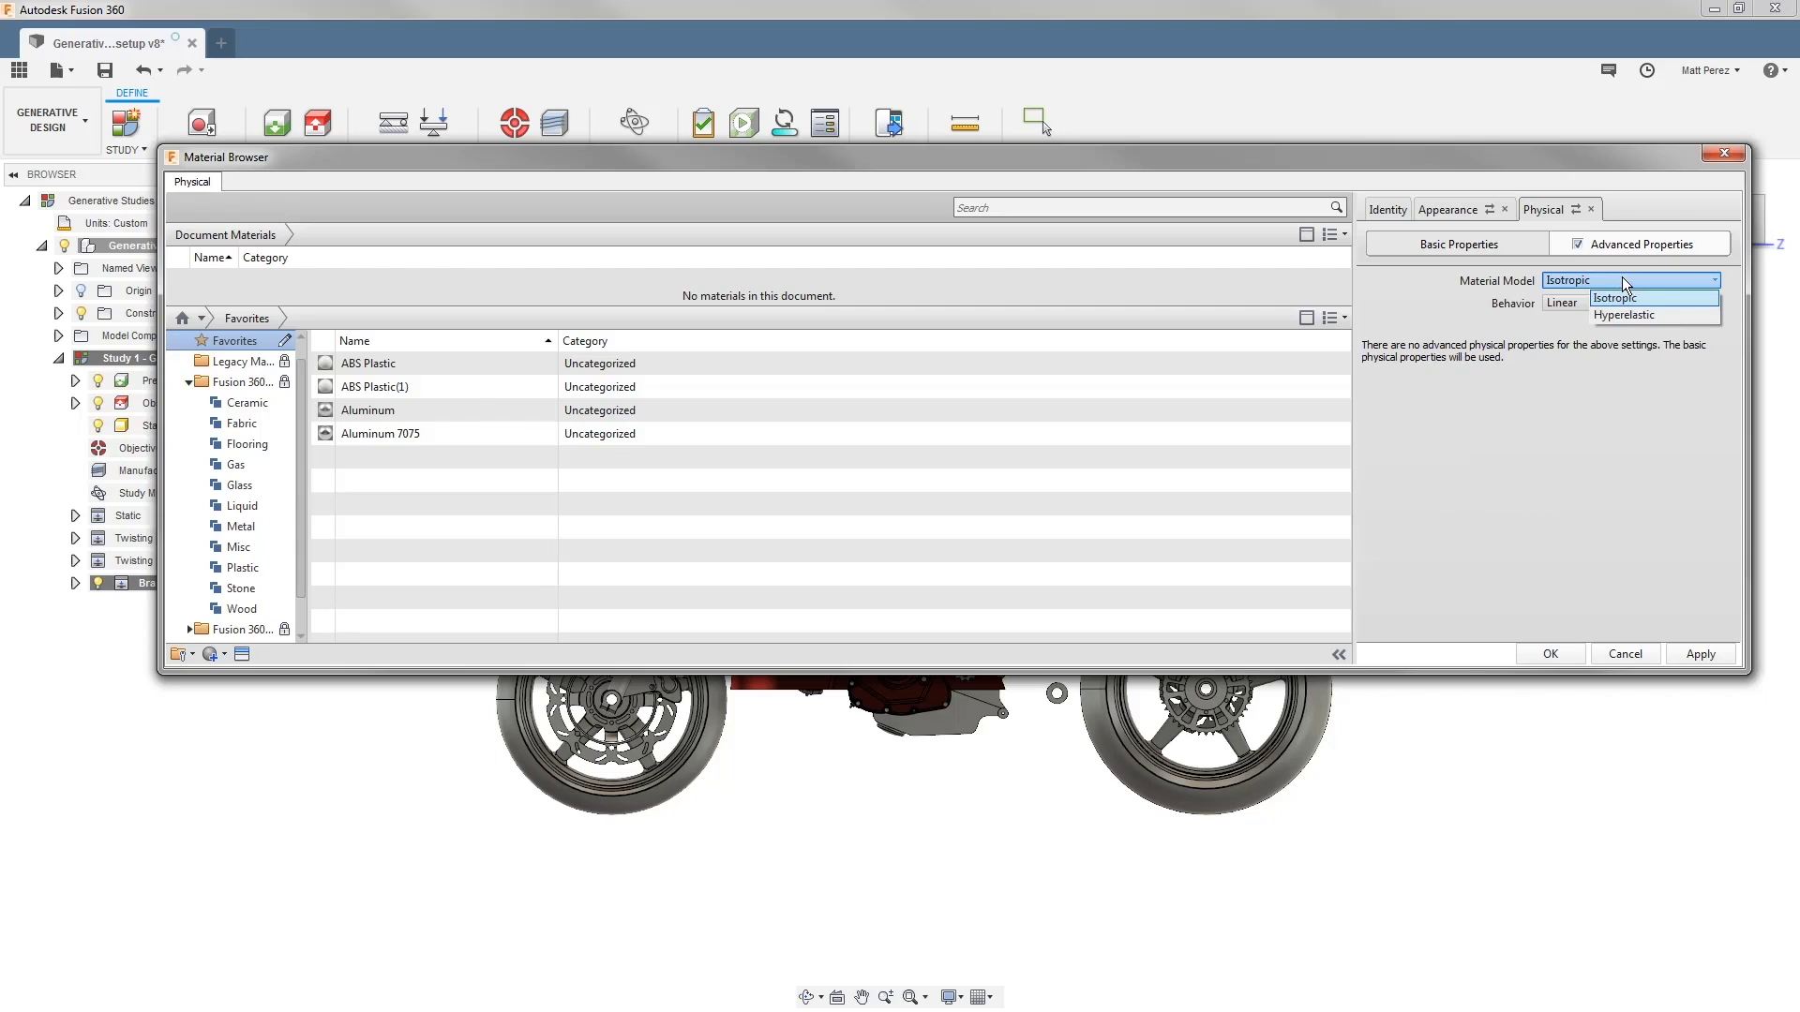
pyautogui.click(1585, 296)
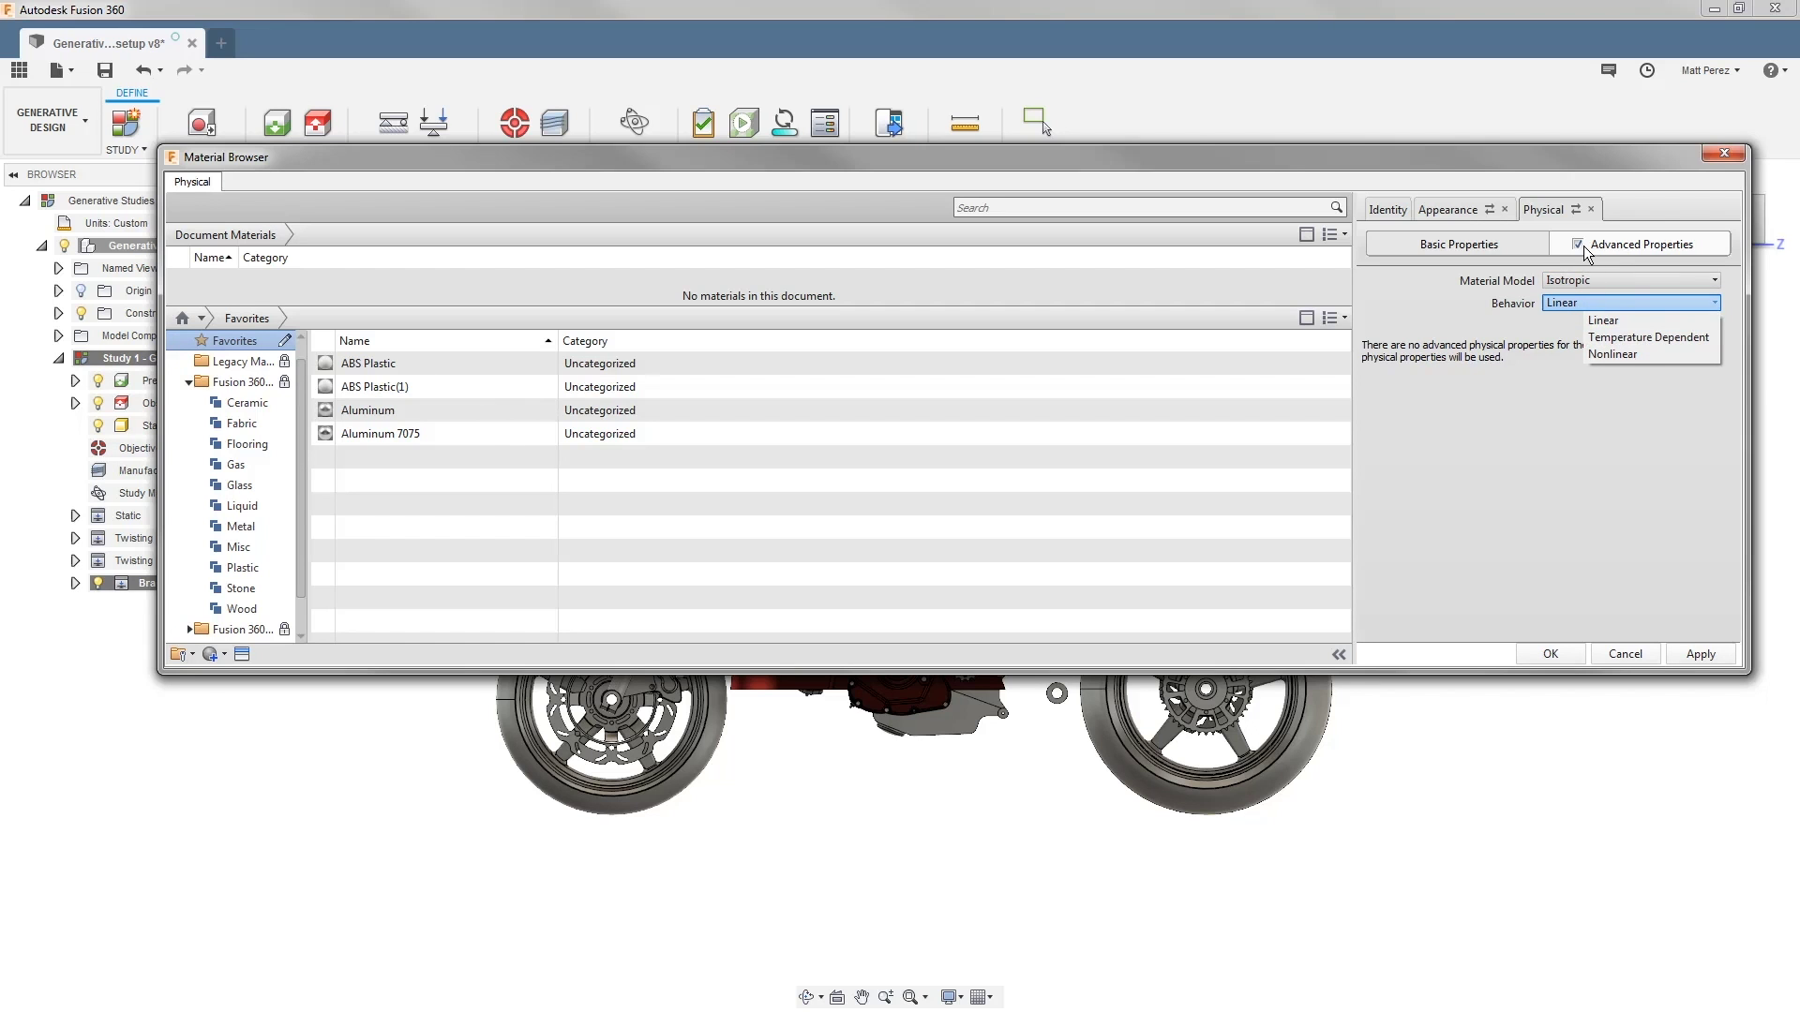
pyautogui.click(1506, 249)
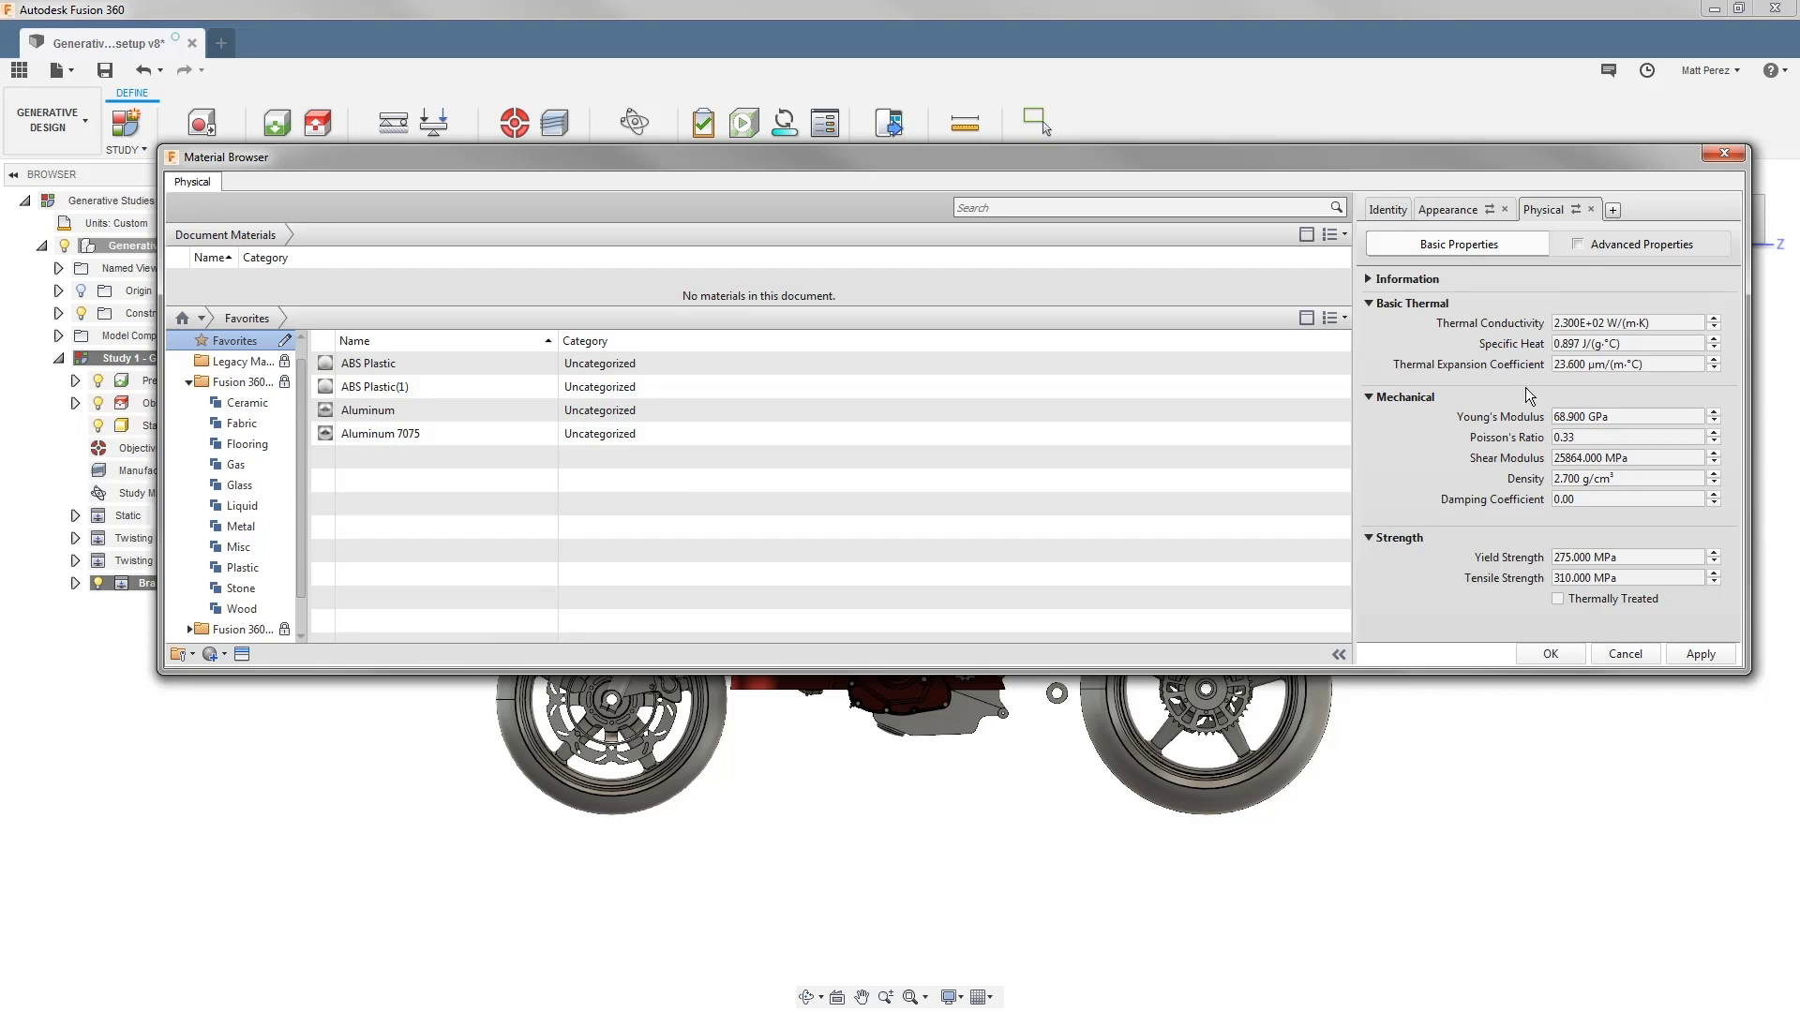
# Accept the Aluminum properties and close the Material Browser
pyautogui.click(1572, 654)
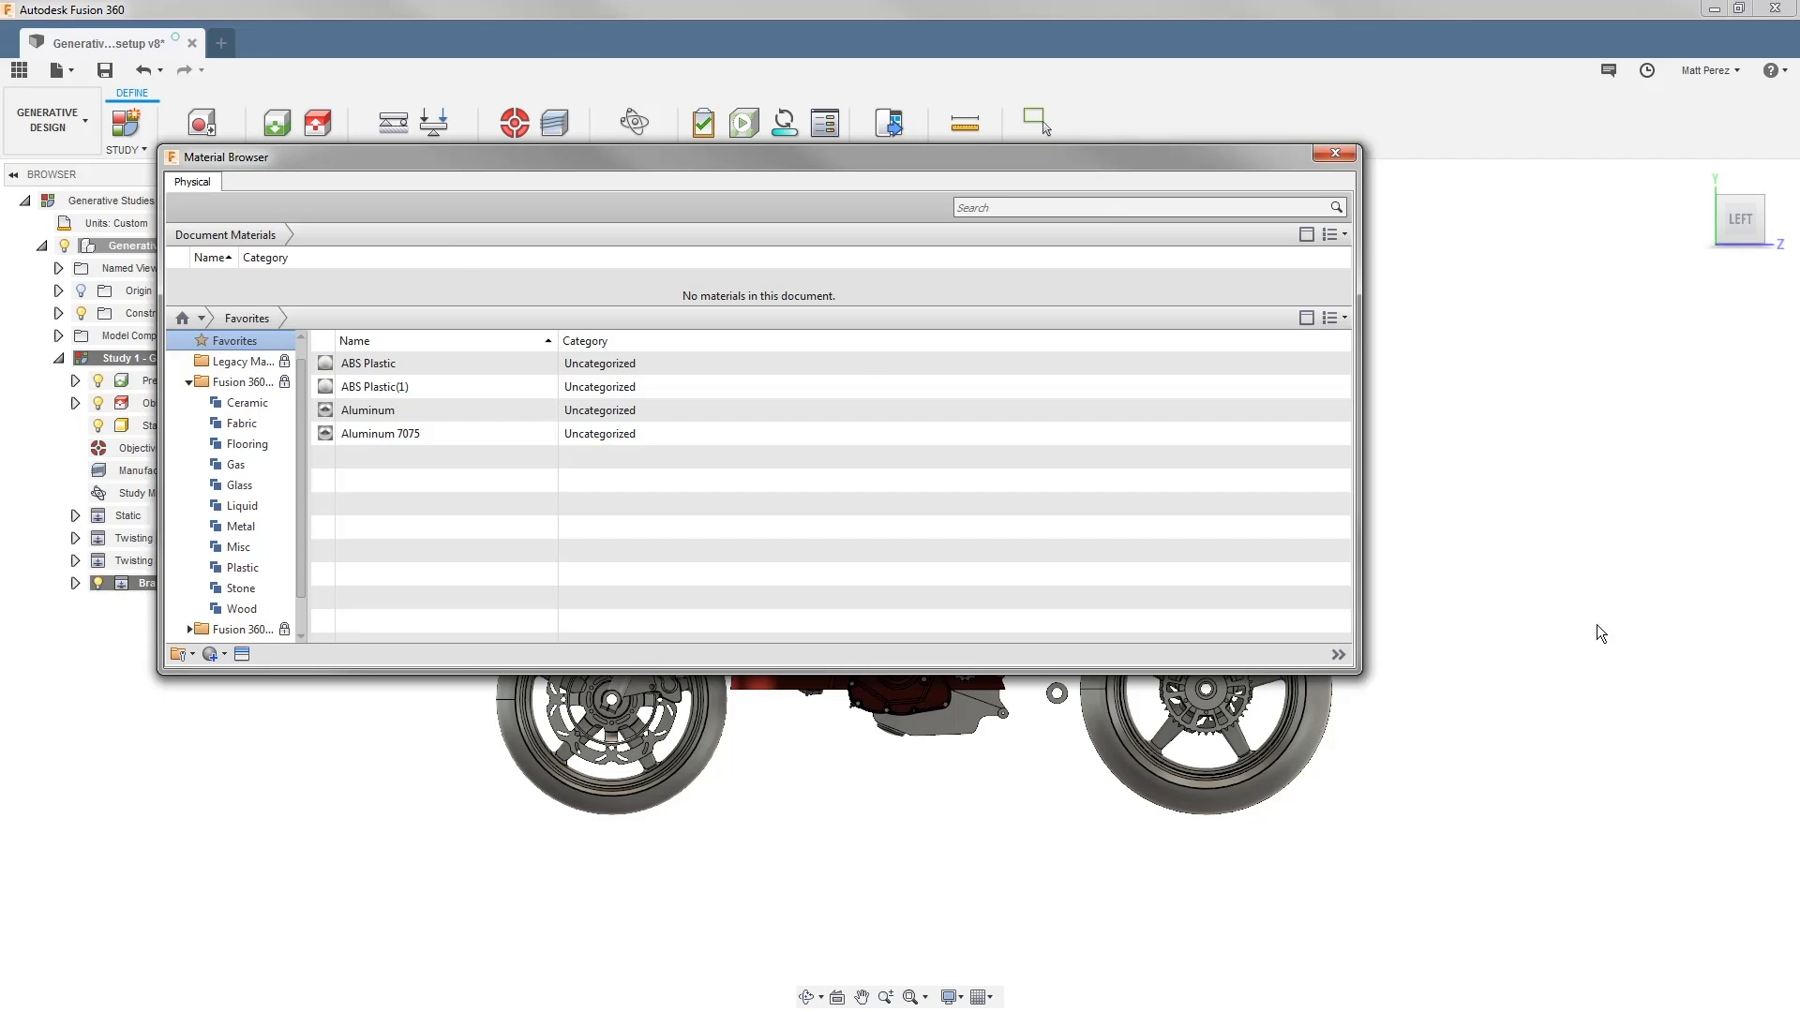
pyautogui.click(1335, 154)
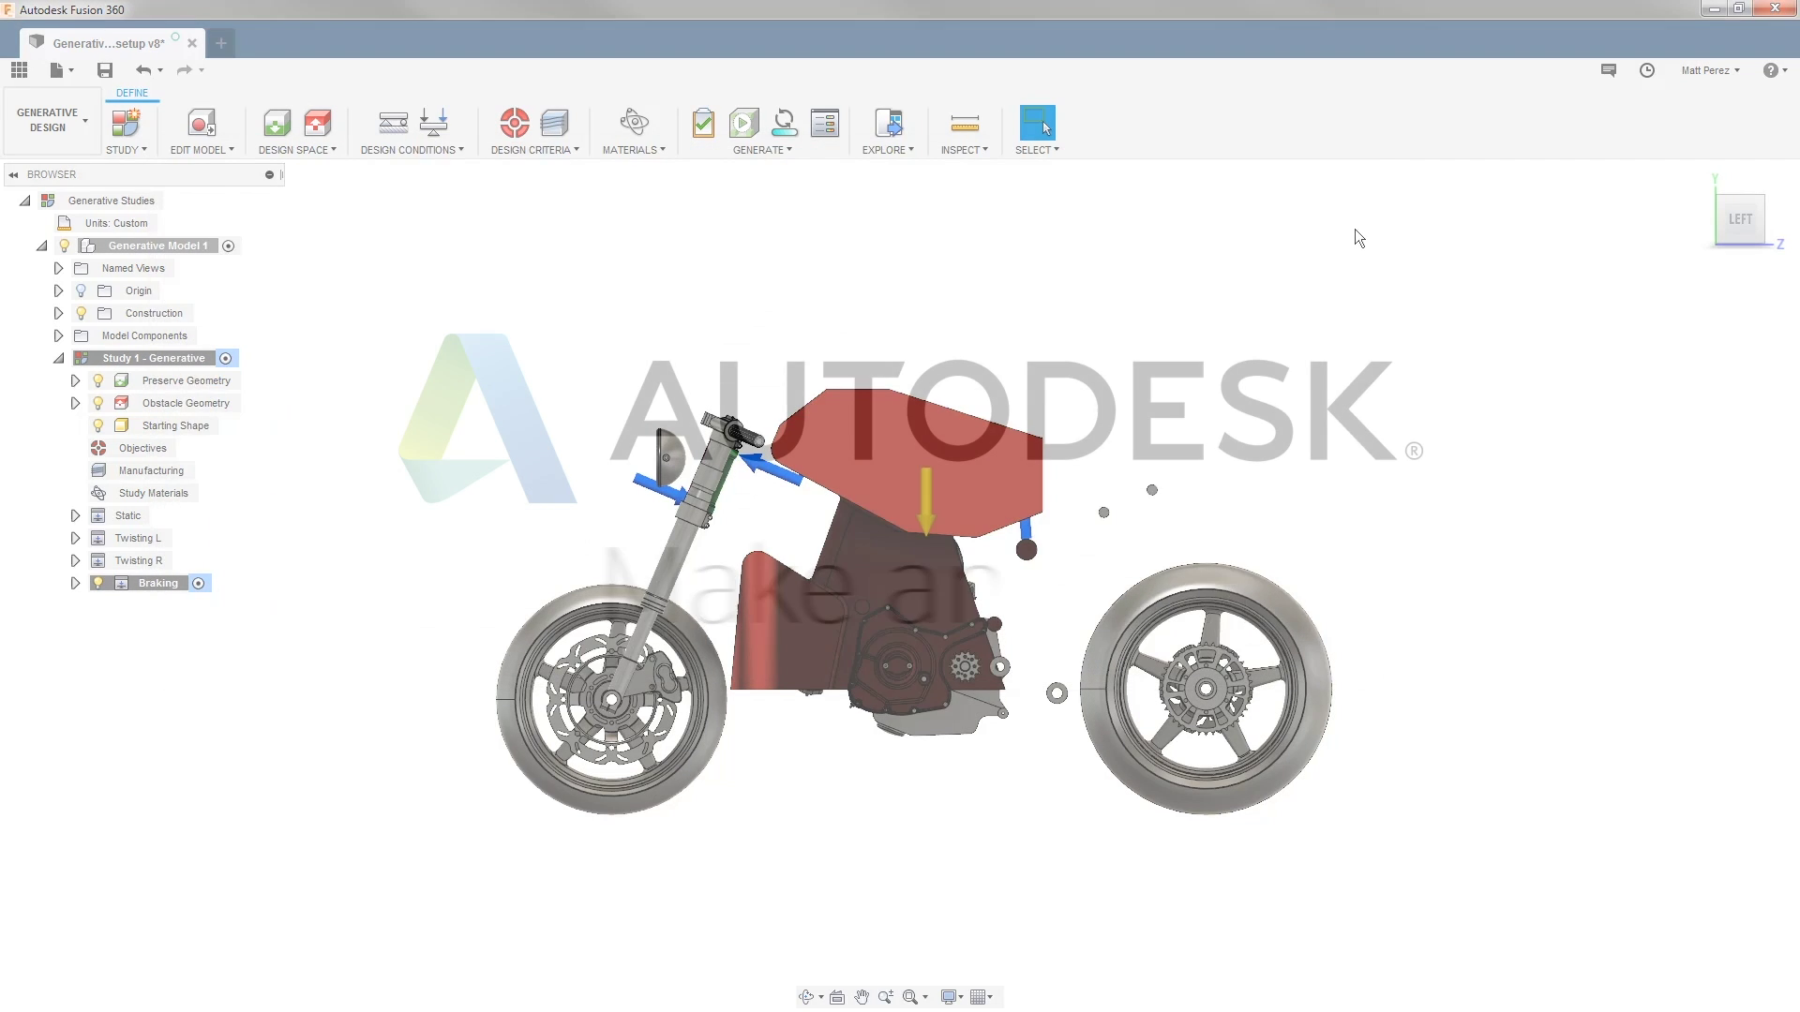